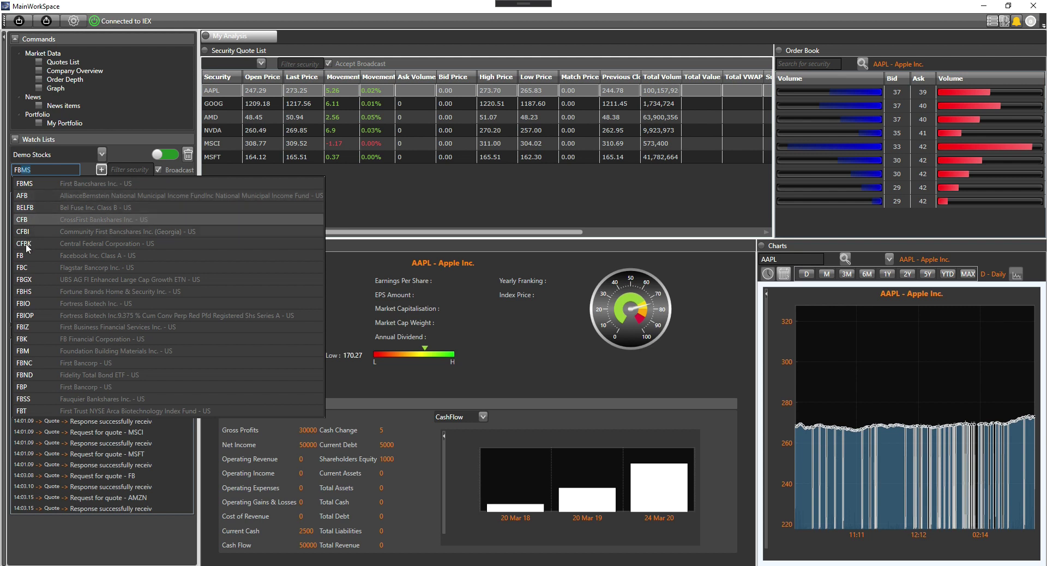
Step: Add FB and AMZN to the Demo Stocks watchlist
click(25, 252)
click(102, 169)
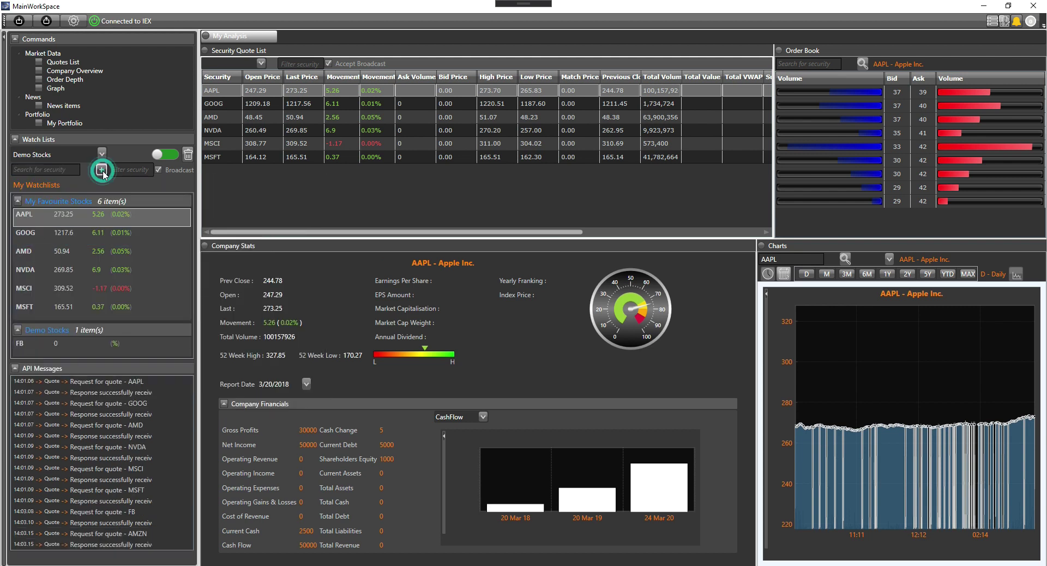
click(58, 170)
text(AMZN)
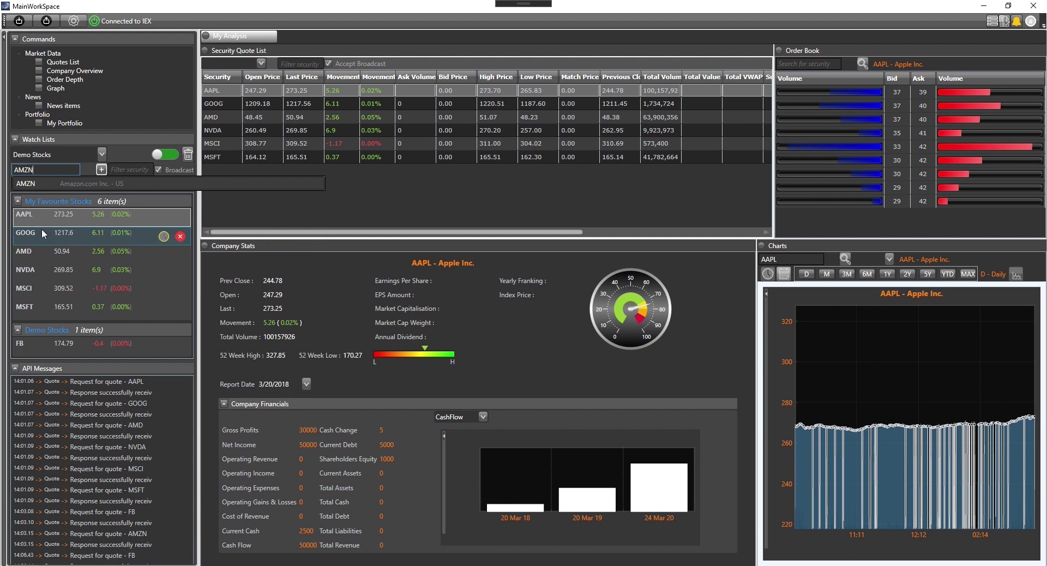
click(25, 184)
click(100, 169)
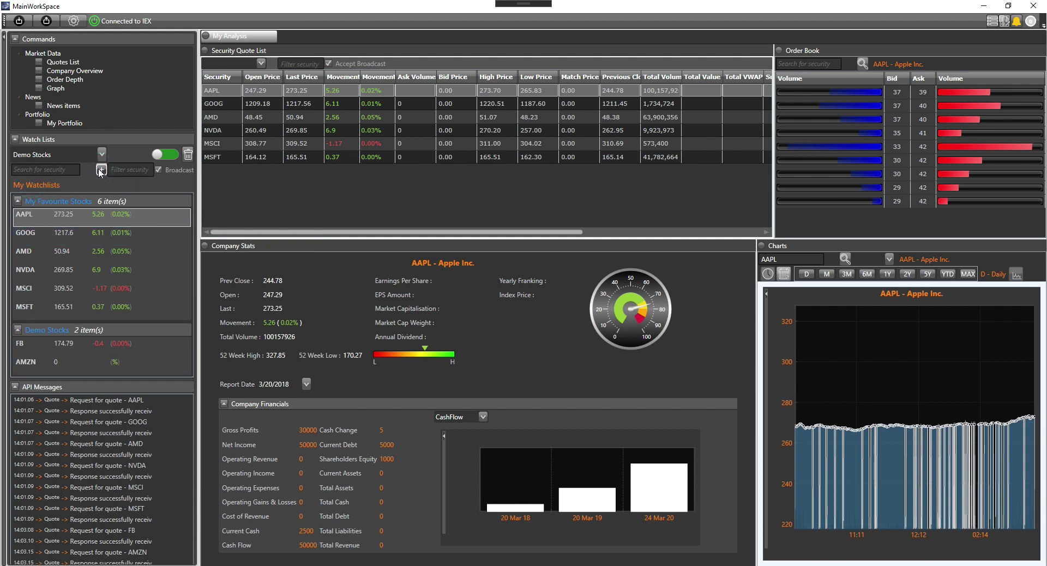
mouse_move(167, 352)
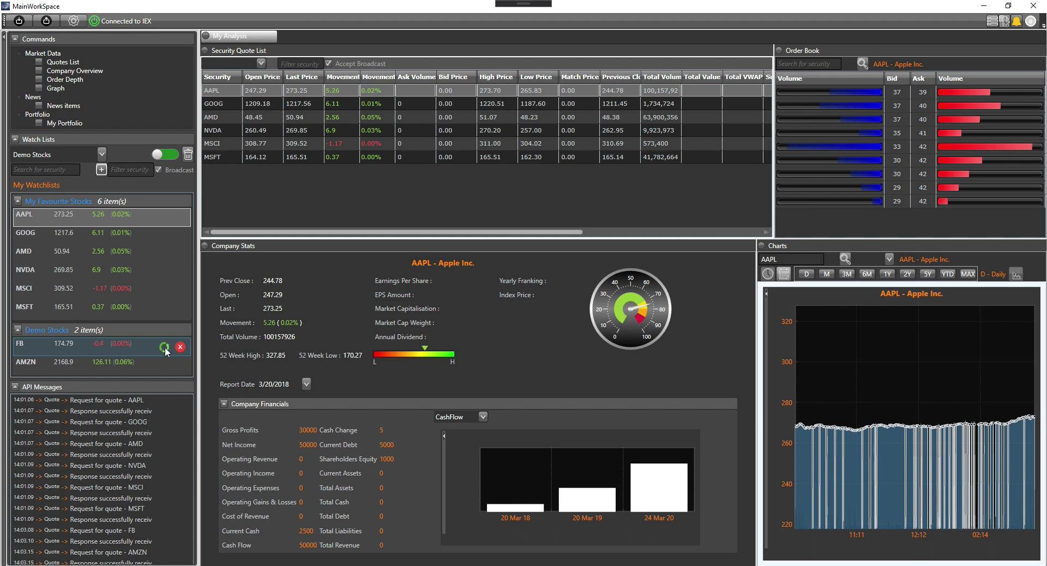
mouse_move(164, 311)
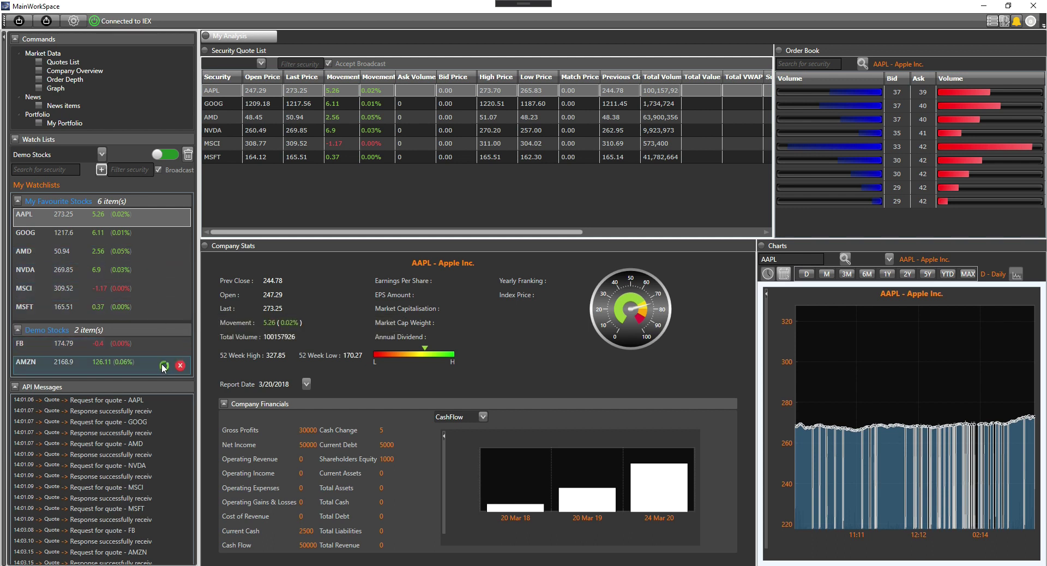
Step: Hide the Ask Volume column in the Security Quote List
right_click(532, 78)
mouse_move(544, 93)
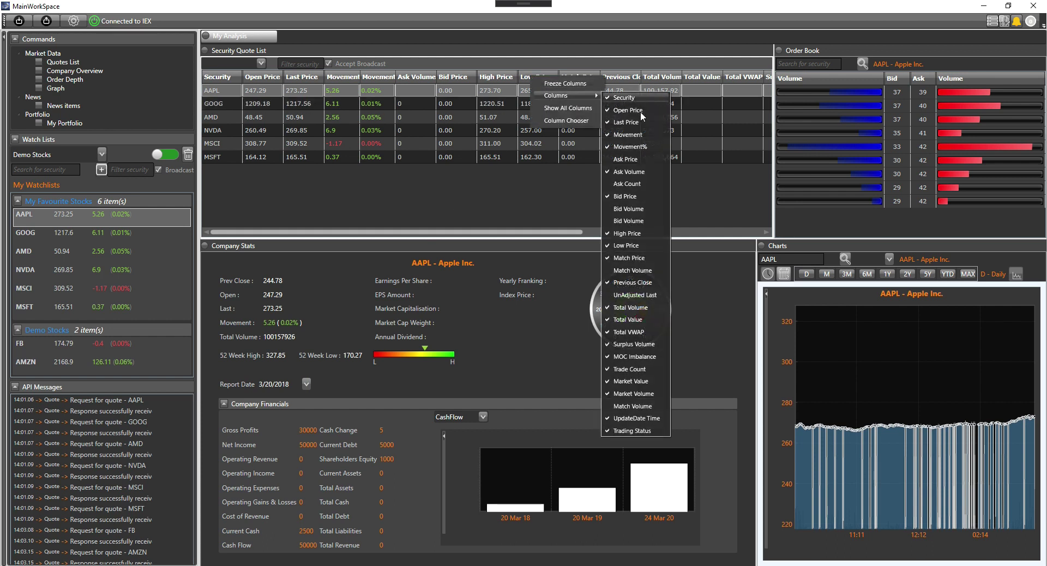
click(627, 172)
click(591, 179)
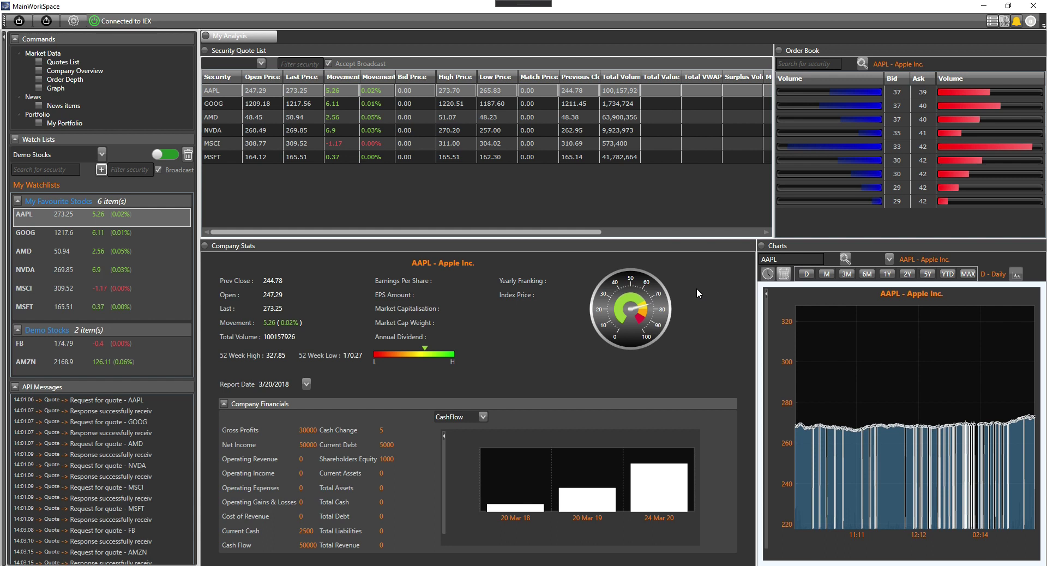
Step: Enable and save the AAPL price alert, and refresh the AAPL quote in the My Favourite Stocks watchlist
click(1014, 21)
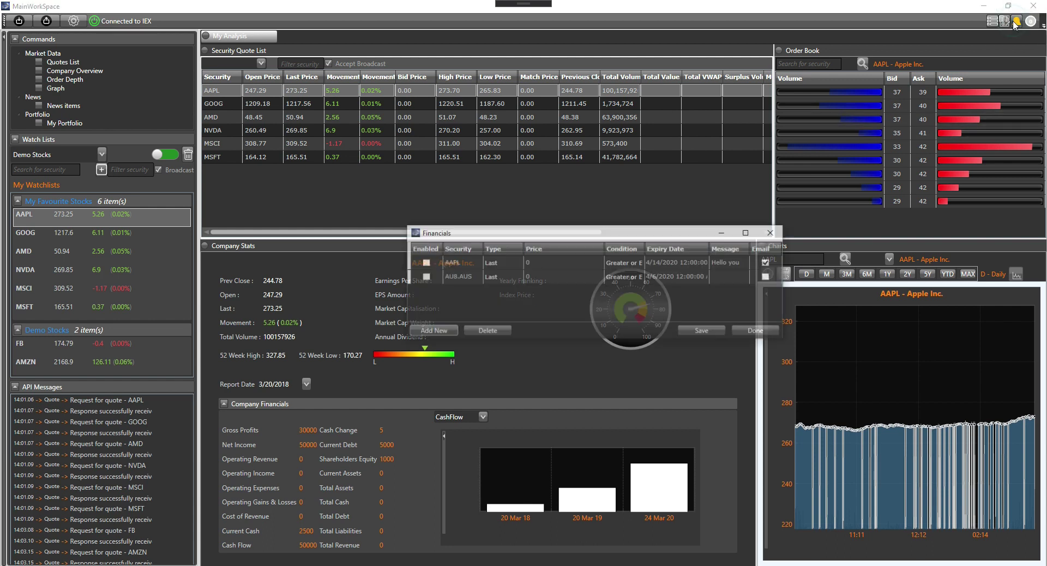
click(426, 264)
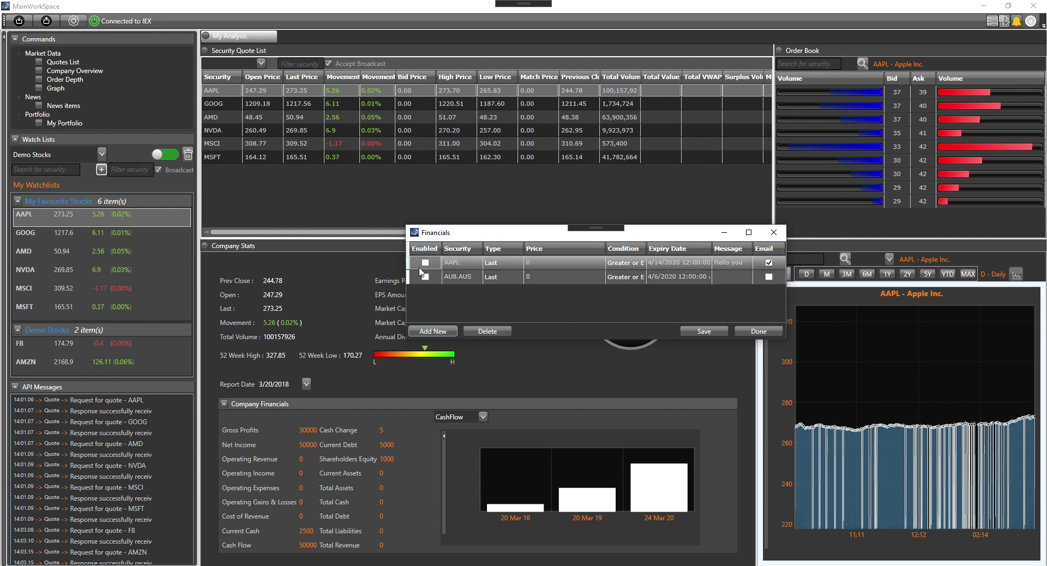
click(426, 262)
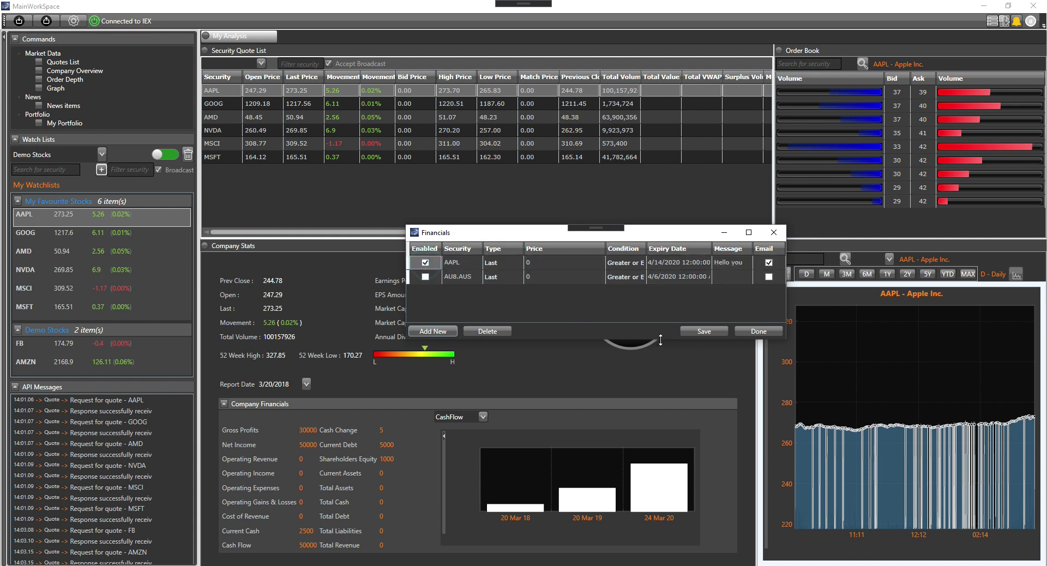
click(701, 332)
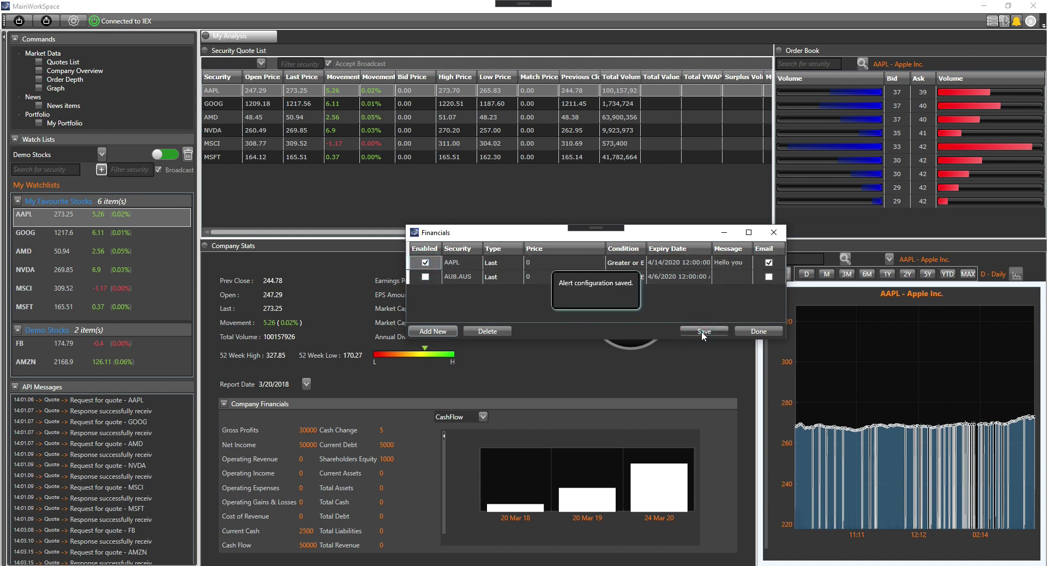
click(606, 290)
click(773, 229)
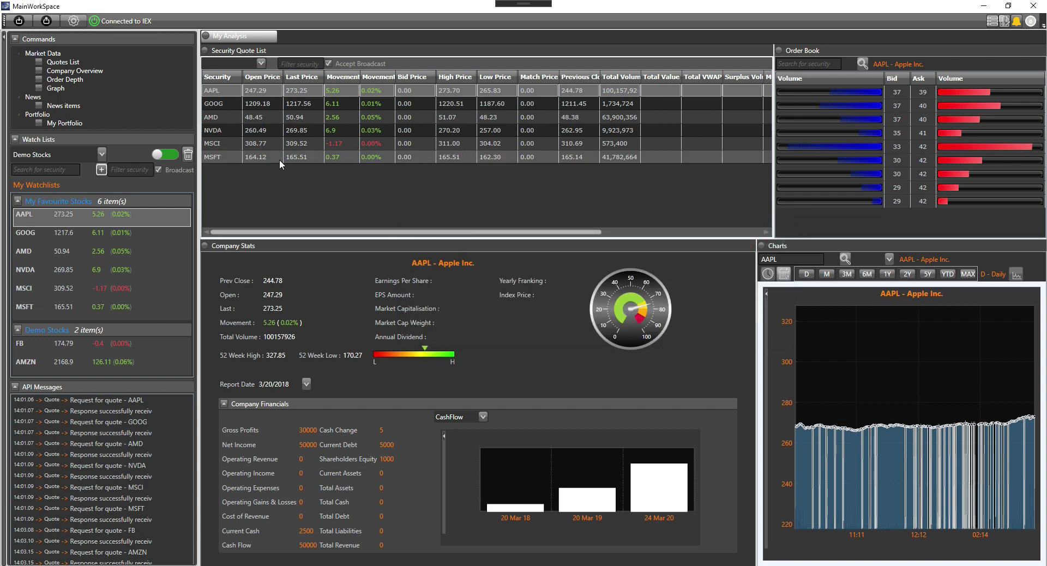
click(165, 220)
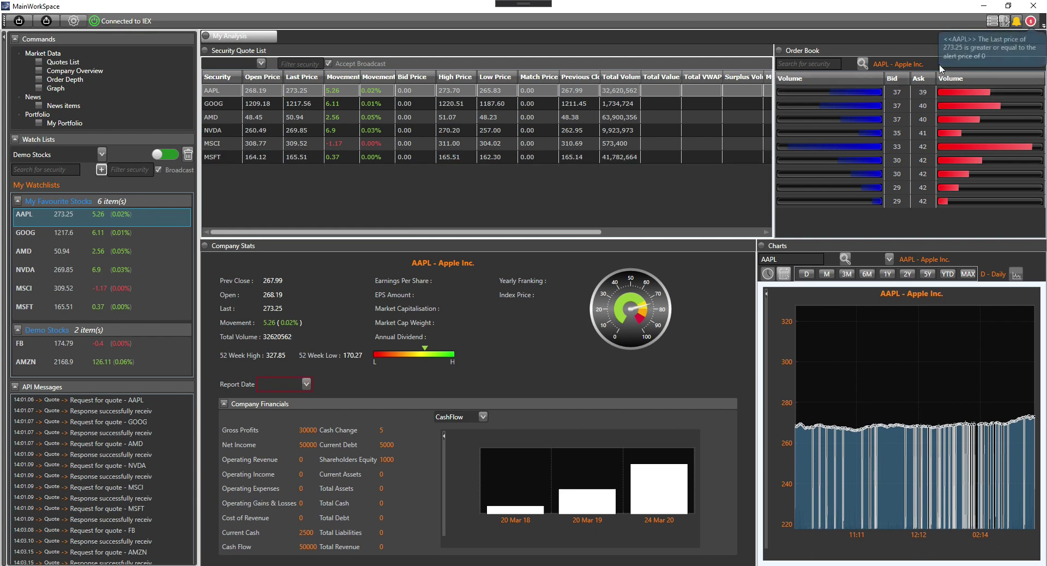
Step: Reopen the price alerts, select the AAPL alert and save the alert configuration
click(1014, 24)
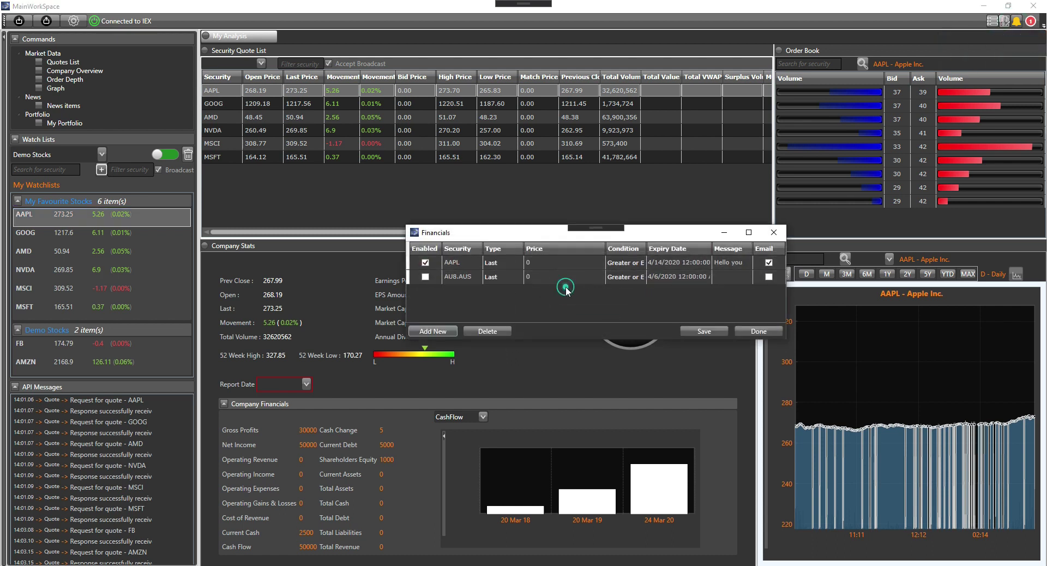
click(428, 261)
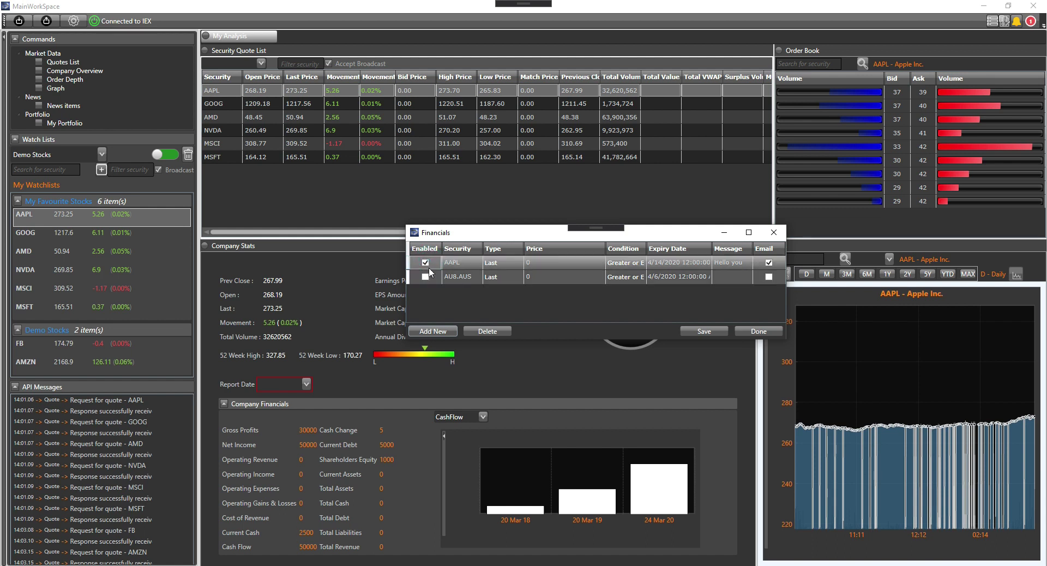
click(704, 331)
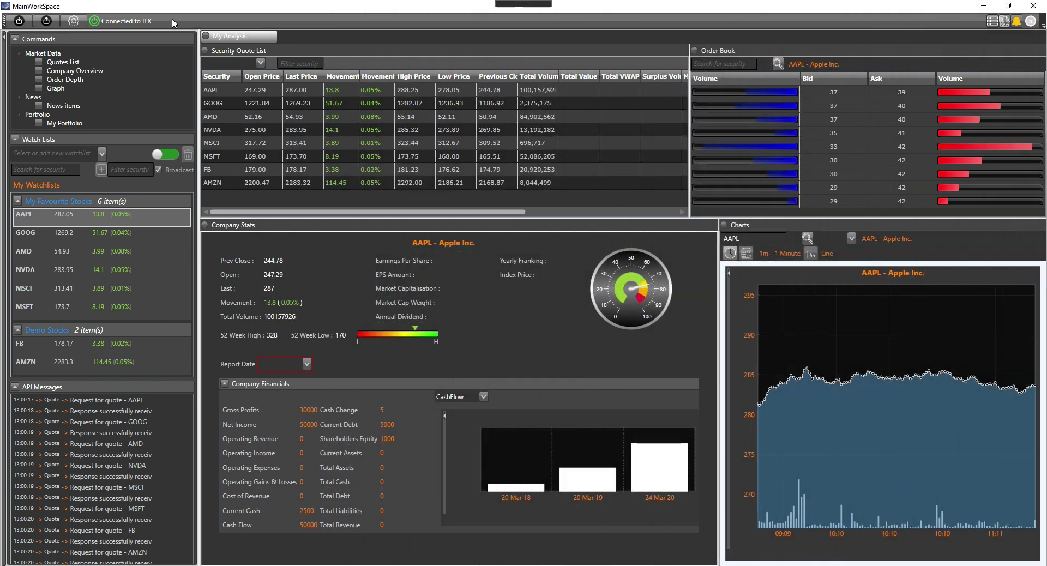
Step: Review the connection type, API key field and polling type options in the connection settings, and save with IEXCloud and OnStartUpOnly kept
click(74, 22)
click(535, 217)
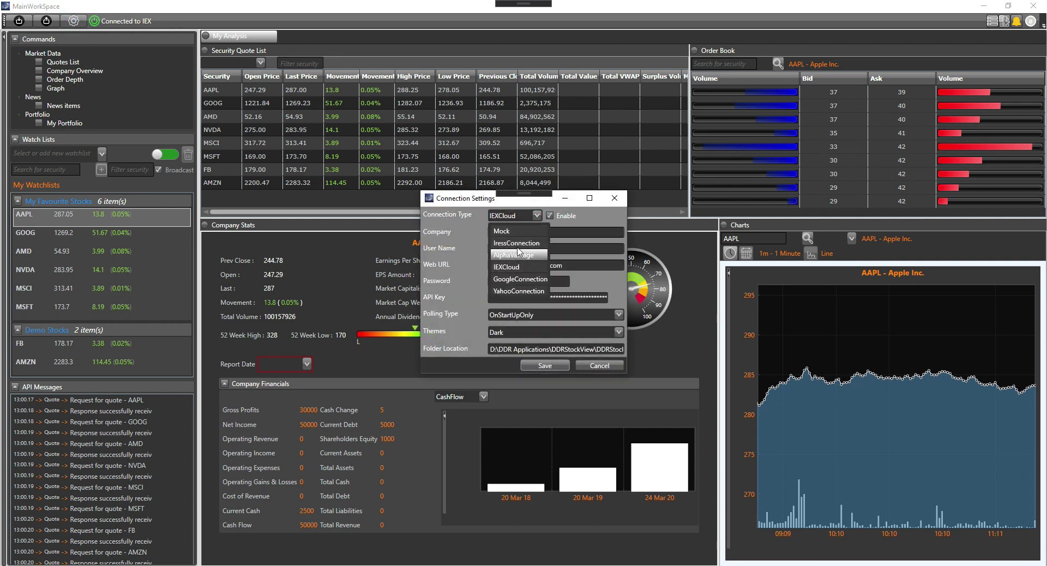
click(537, 216)
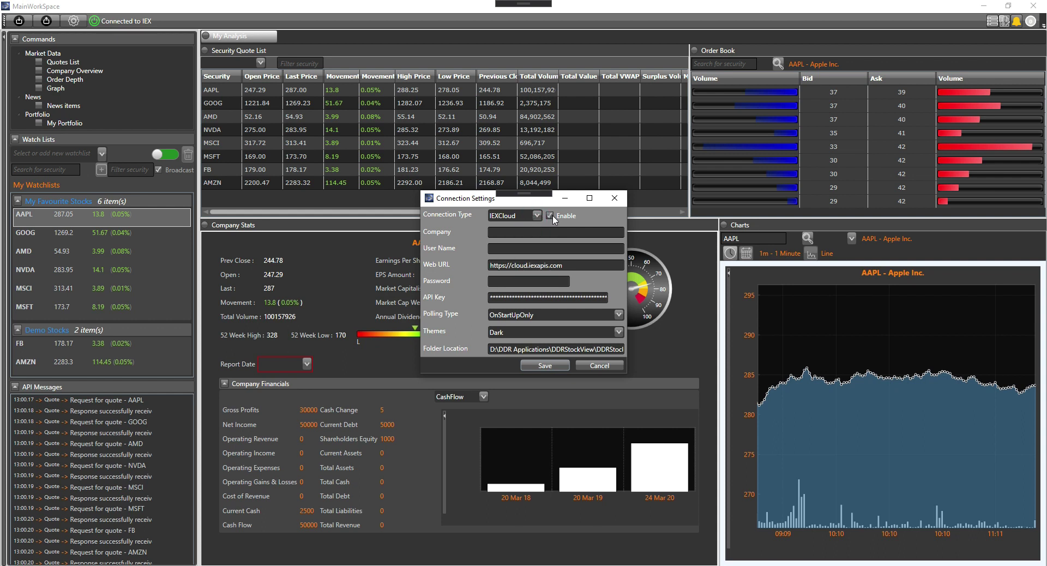
click(510, 298)
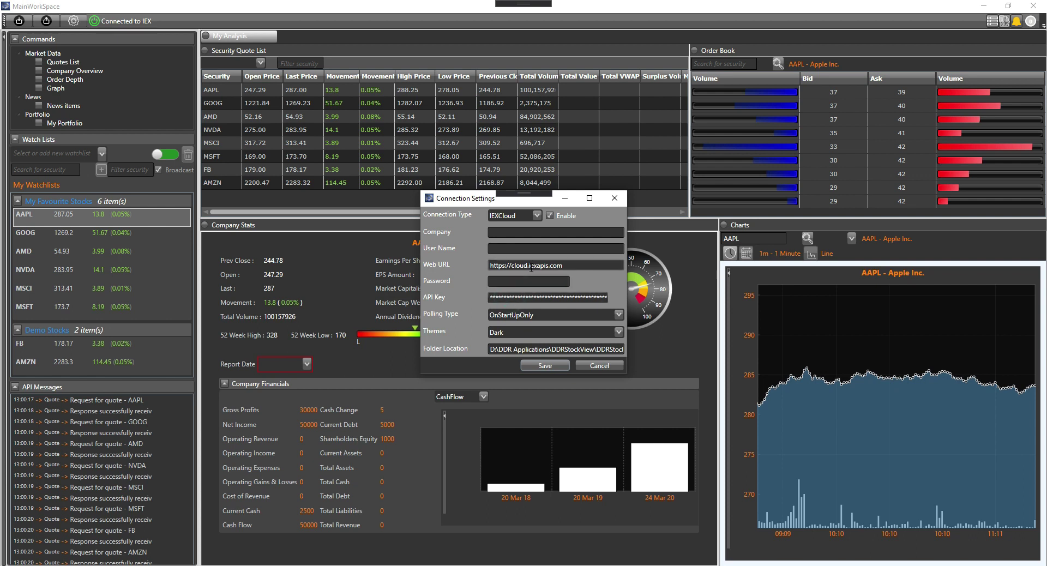
click(532, 316)
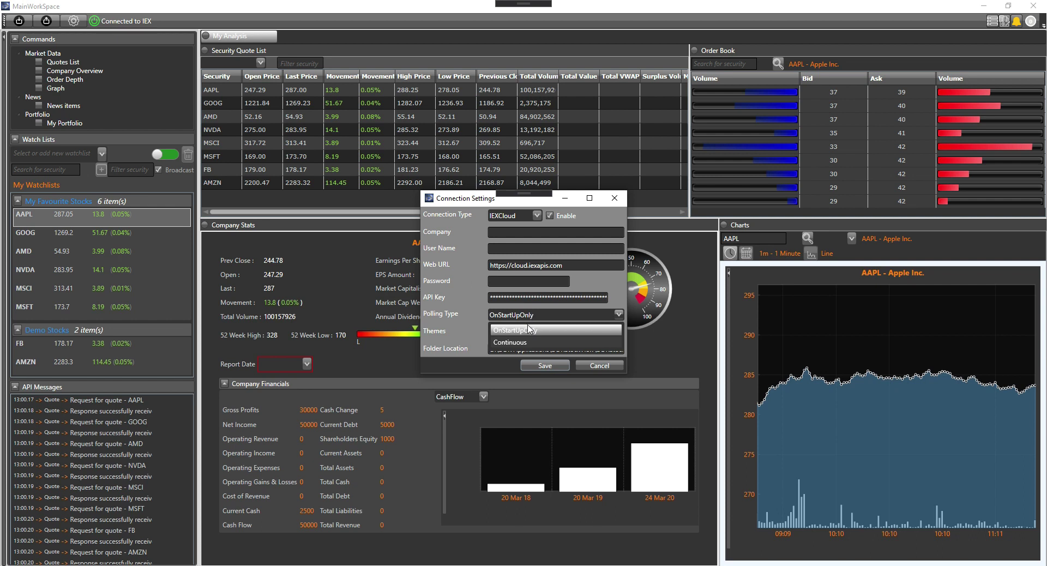
click(538, 319)
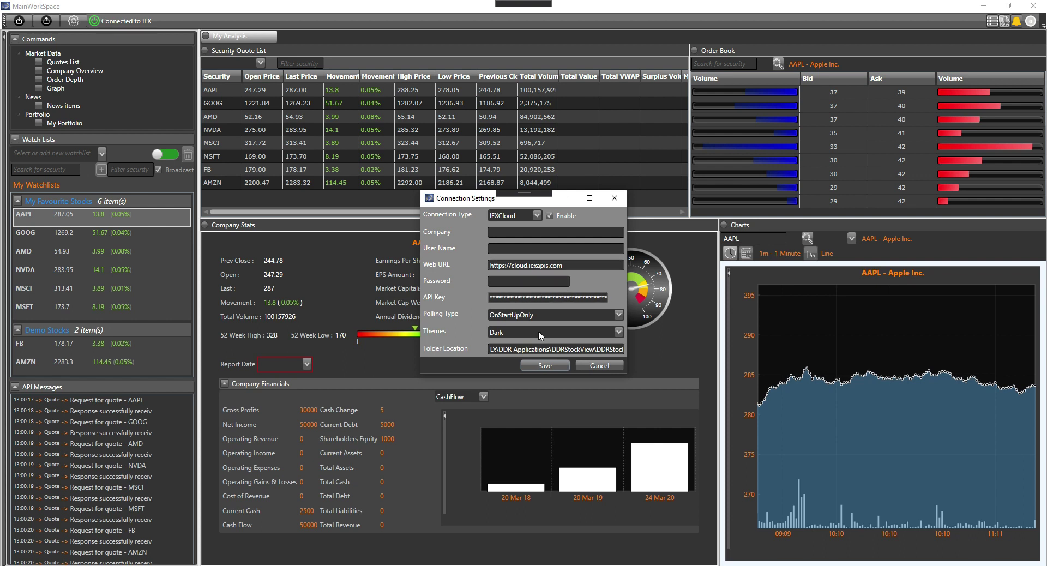
click(549, 365)
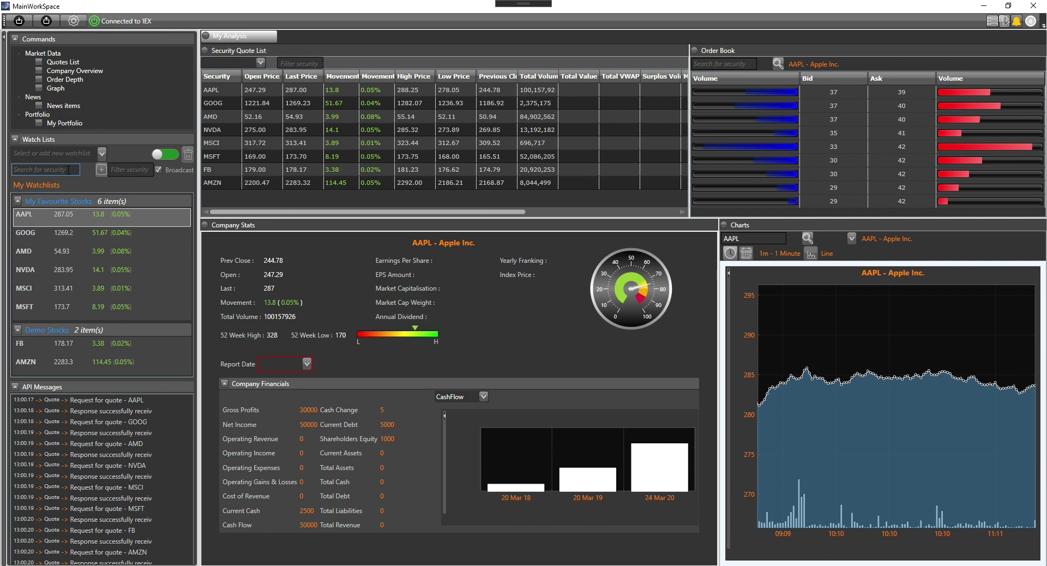
Step: Search the watchlist securities for GOOD and clear the search
text(GOOD)
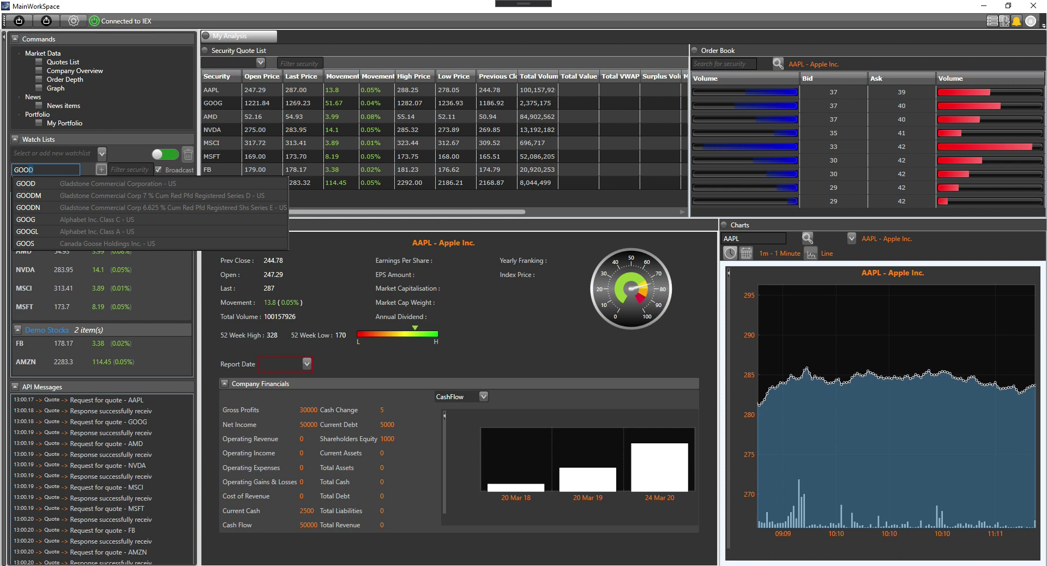
key(BackSpace)
key(BackSpace)
key(BackSpace)
key(BackSpace)
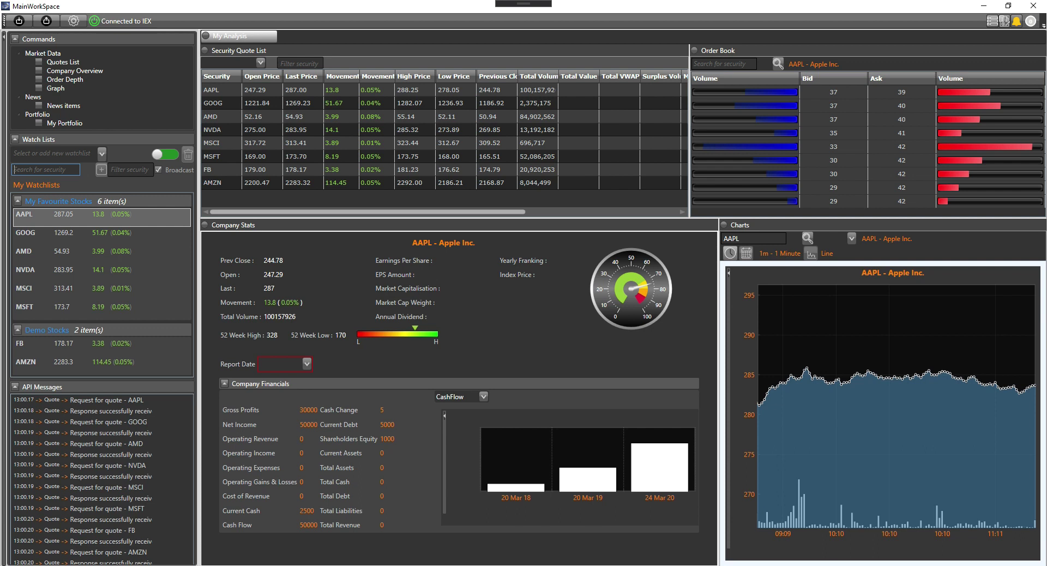
Step: View the security list with its detail fields and close it
click(993, 22)
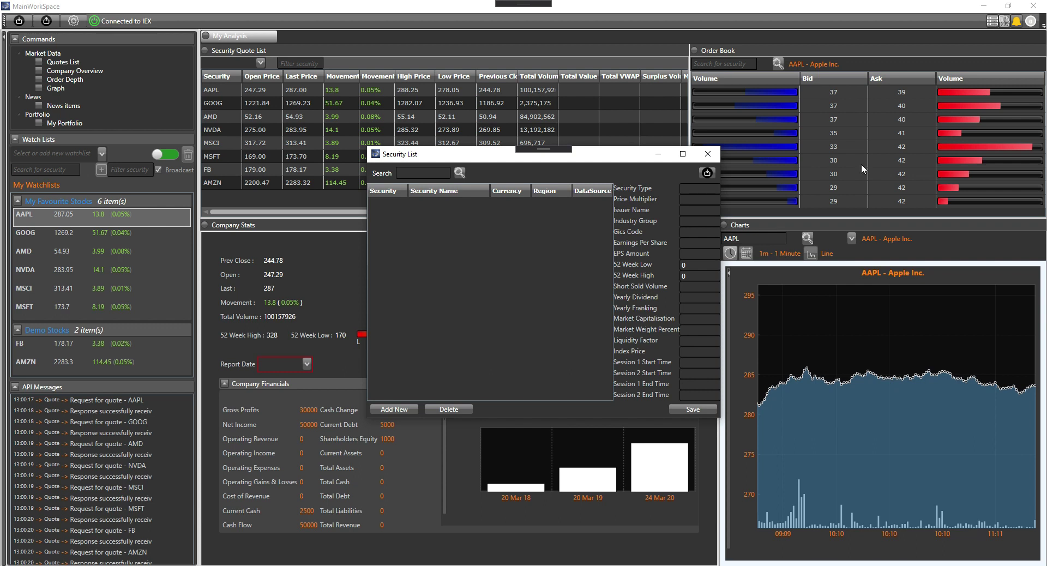
click(707, 178)
click(703, 153)
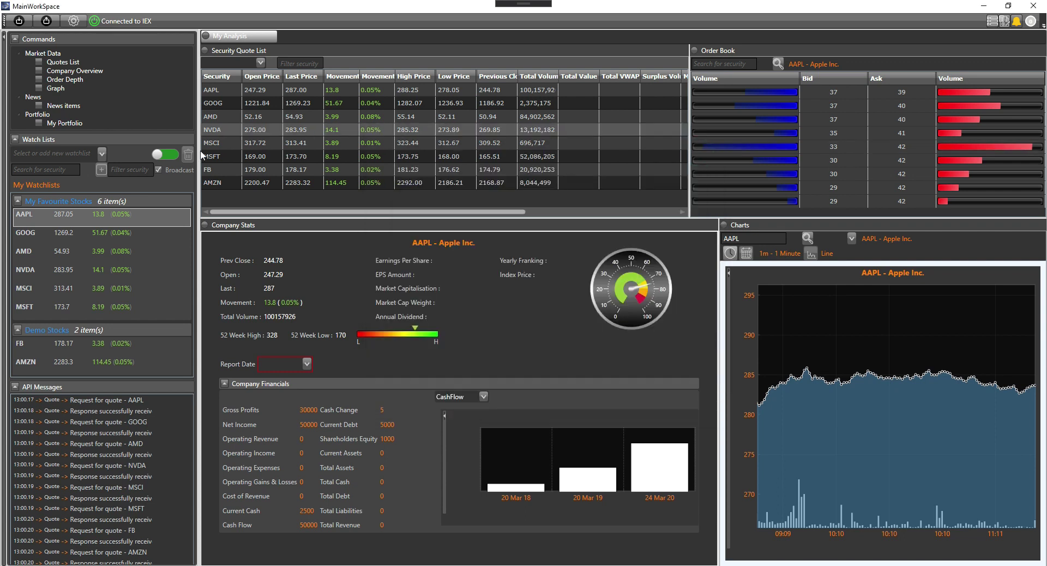
Step: Search the watchlist securities for AMD
click(66, 170)
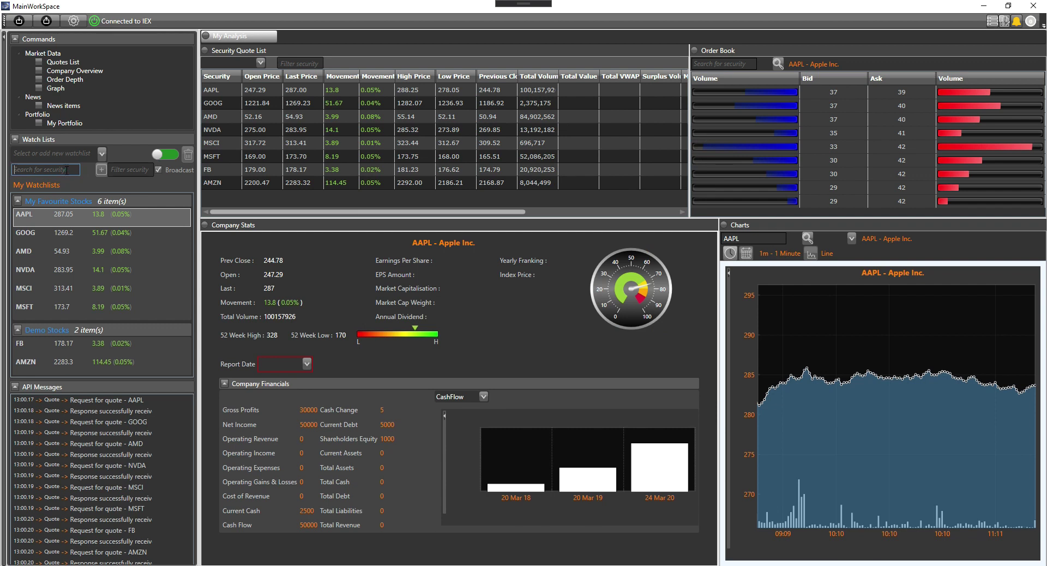
text(AMD)
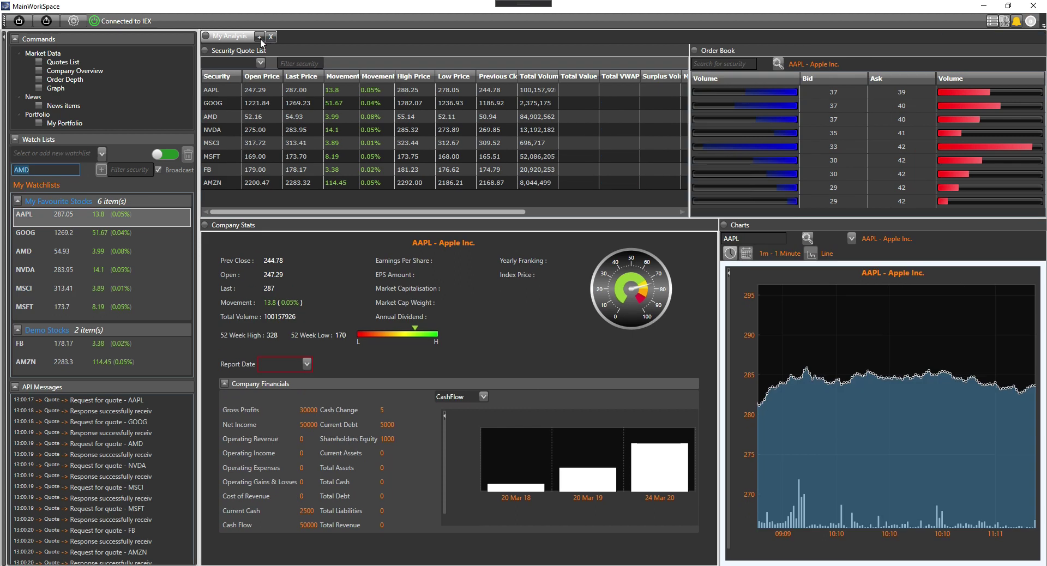
Step: Add a blank workspace without applying a template and split it horizontally into two views
click(267, 39)
click(682, 394)
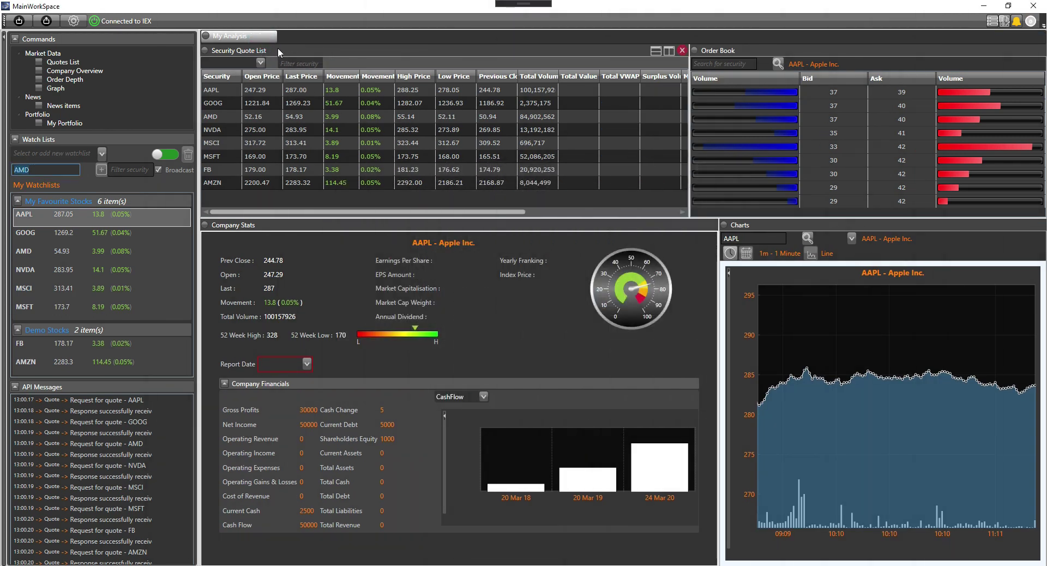
click(260, 38)
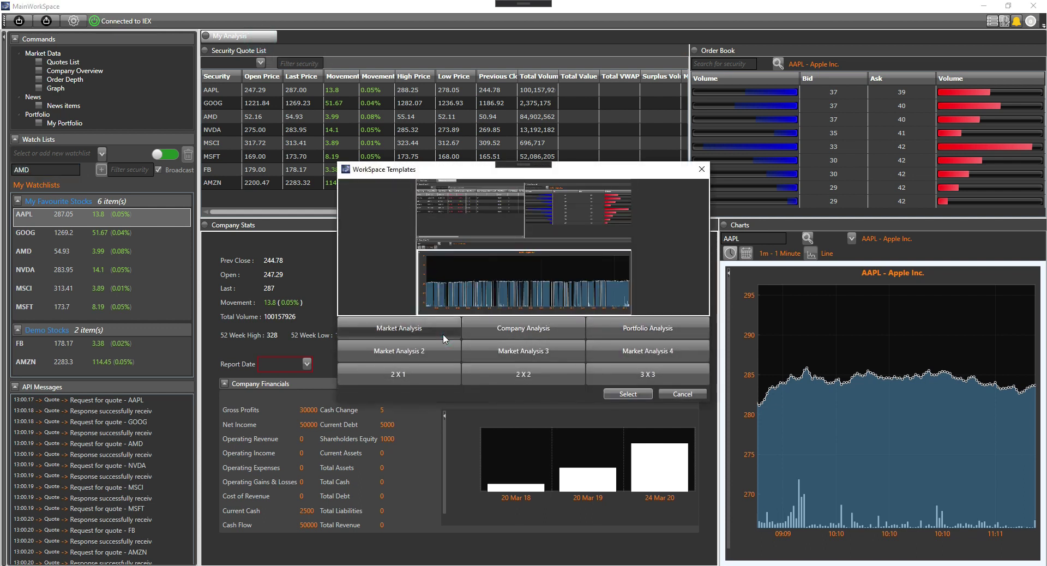
click(512, 333)
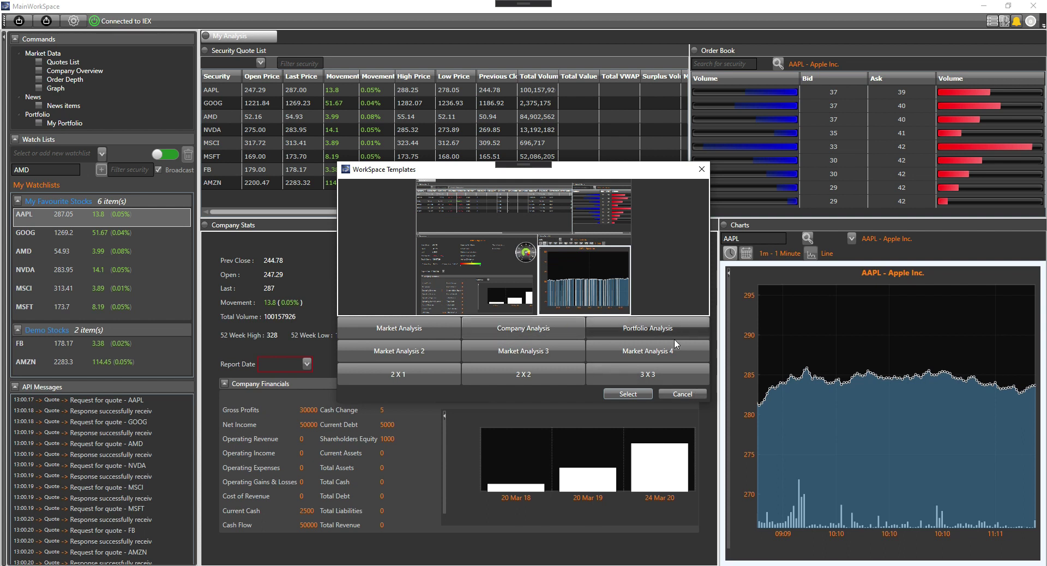
click(673, 393)
right_click(396, 164)
click(406, 164)
Step: Split the new workspace's upper view vertically and close the resulting right-hand view
right_click(641, 177)
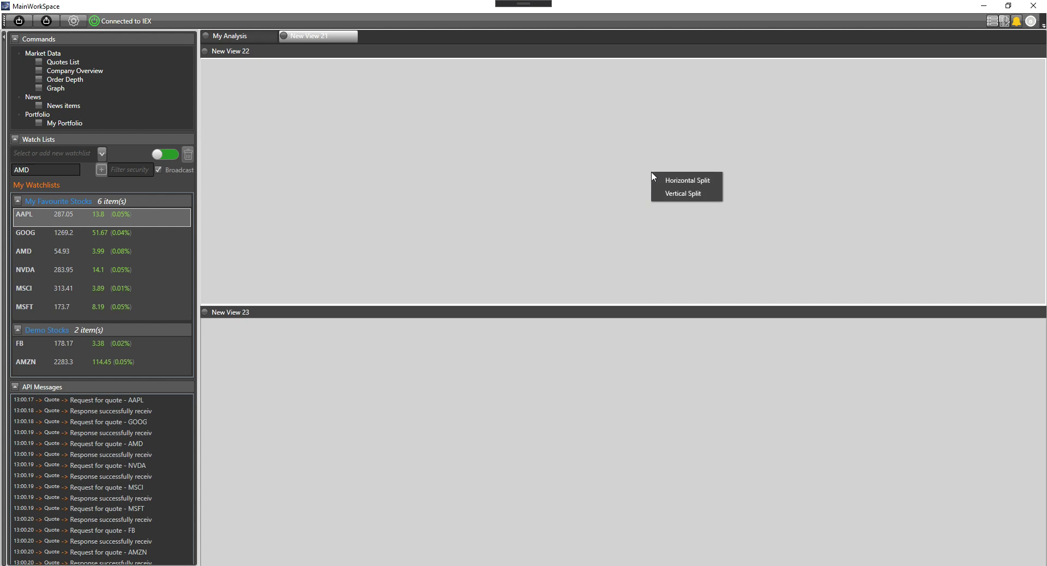
click(666, 194)
mouse_move(1028, 53)
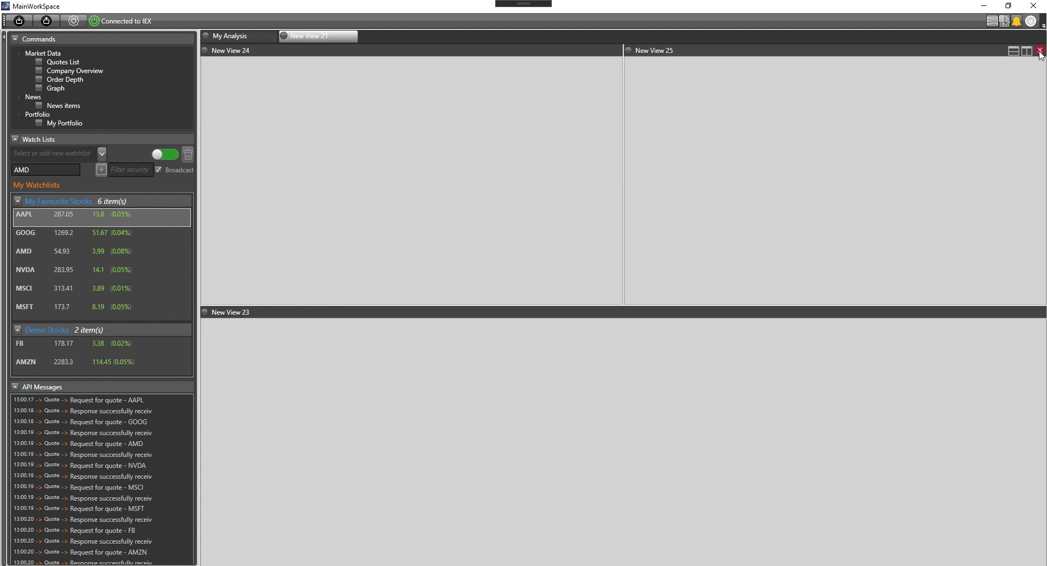
click(1039, 51)
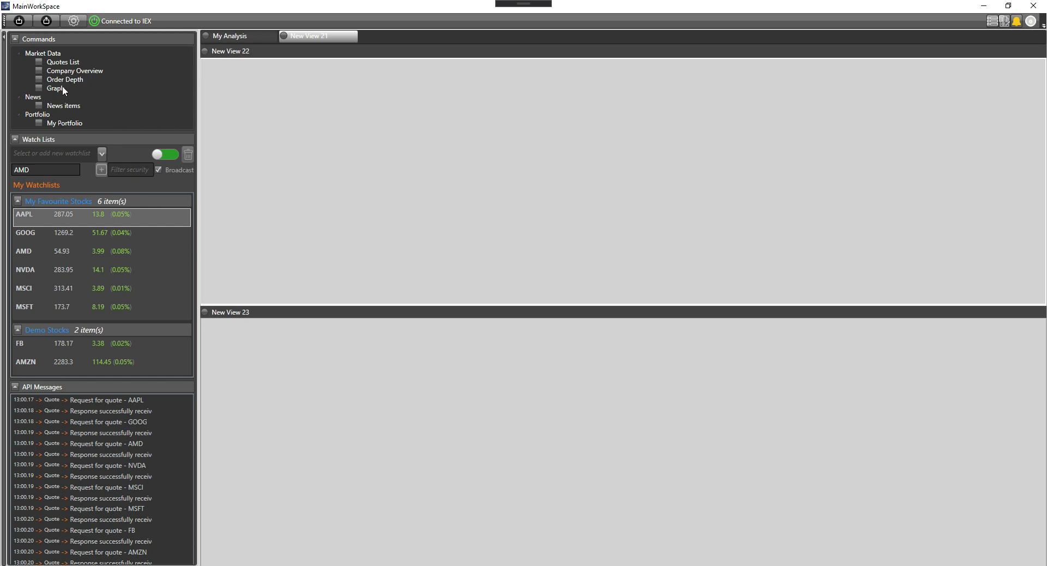
Step: Place the Company Overview in the upper view of the new workspace
drag(65, 71, 334, 155)
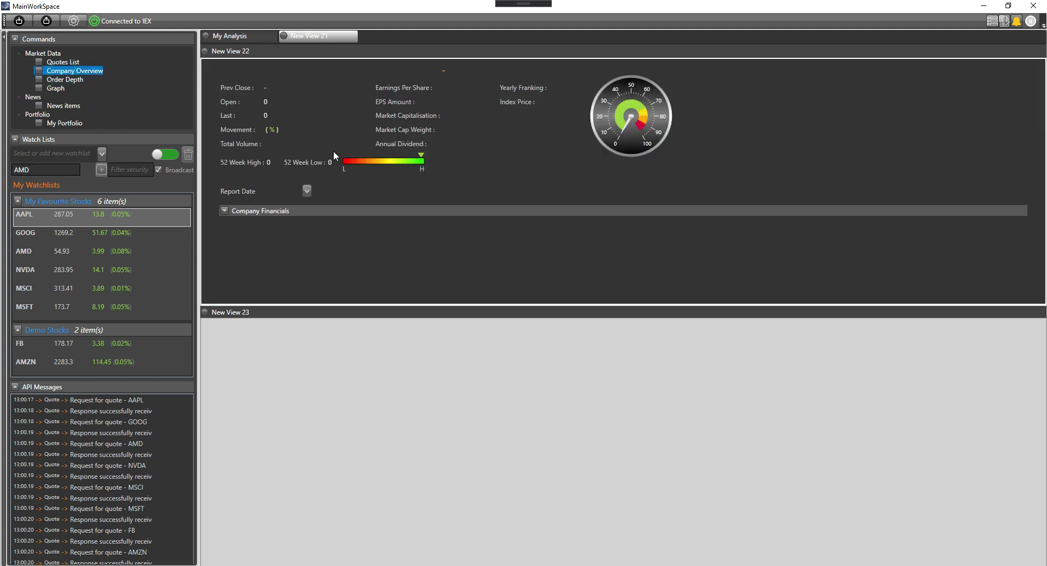
Step: Place My Portfolio in the lower view of the new workspace and load AAPL into the Company Overview
click(66, 123)
drag(67, 124, 268, 424)
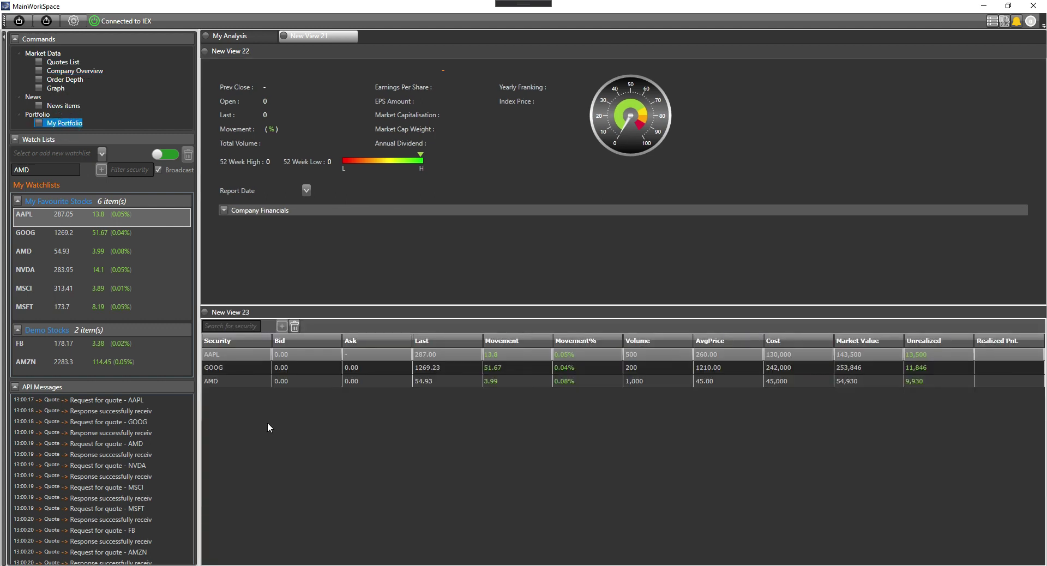
click(32, 217)
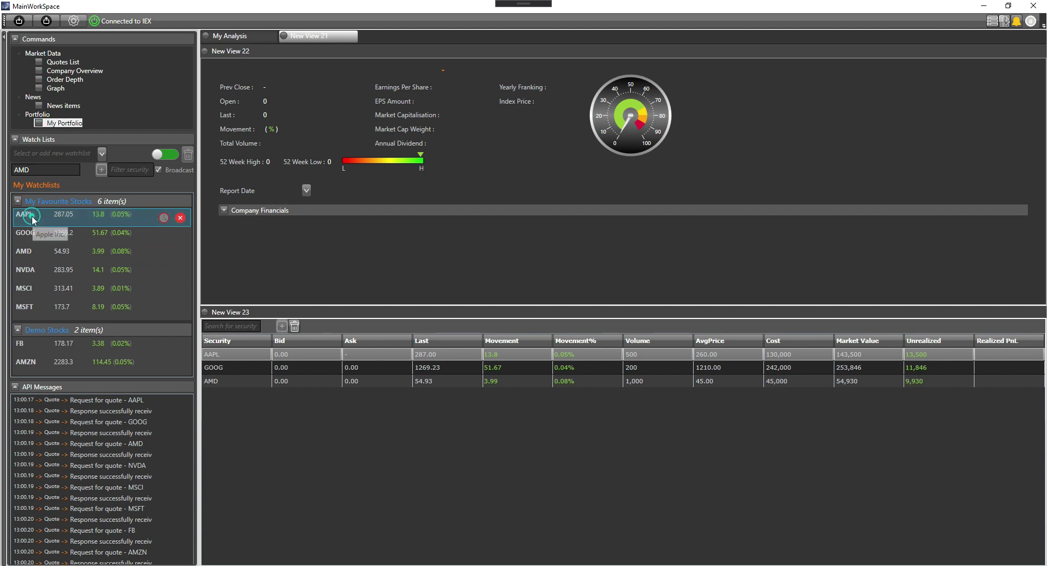
click(263, 213)
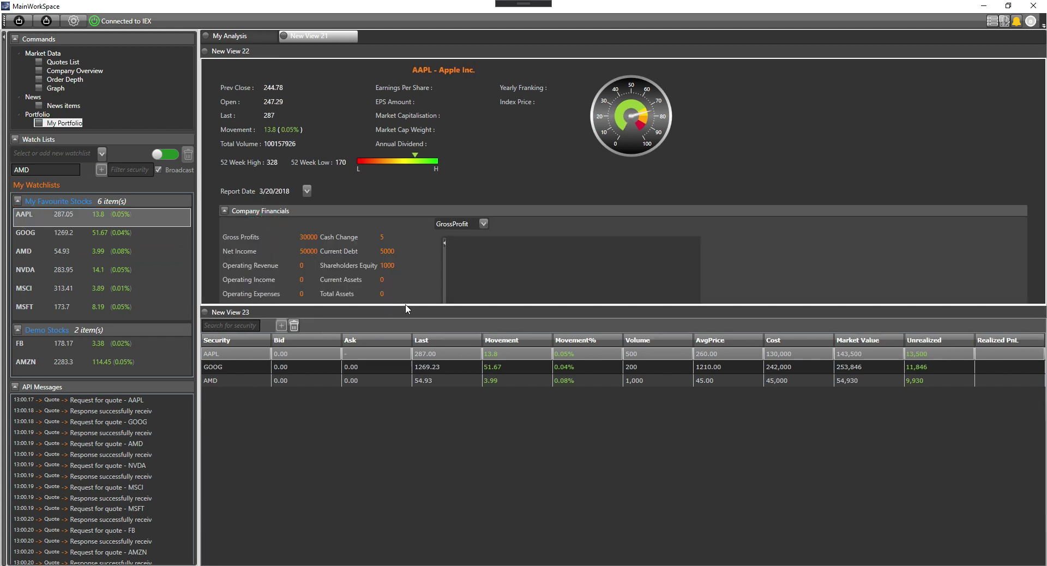
Step: Enlarge the Company Overview view downwards and chart CashFlow in its company financials
drag(407, 304, 400, 363)
click(483, 224)
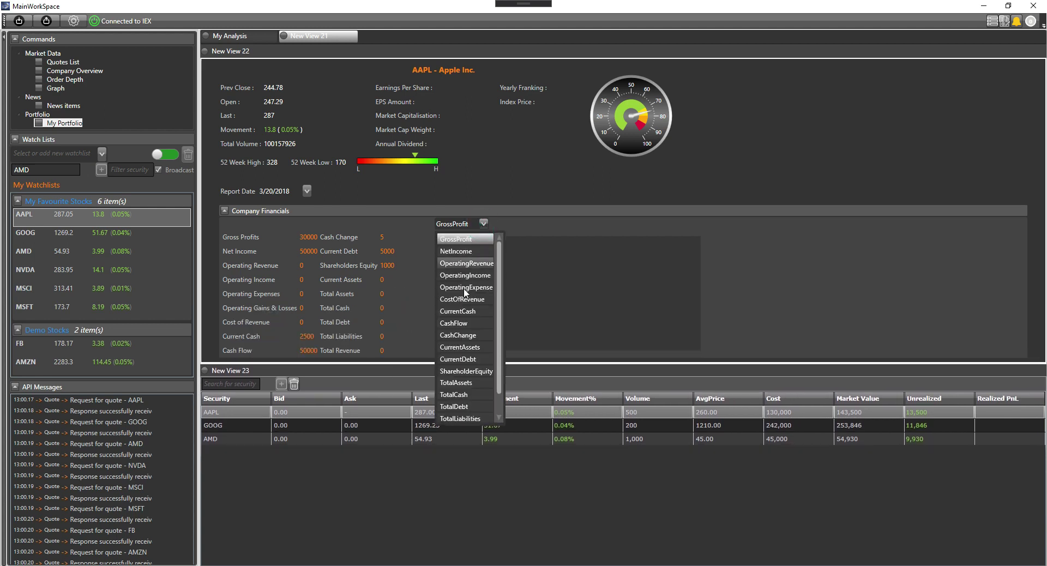
click(461, 323)
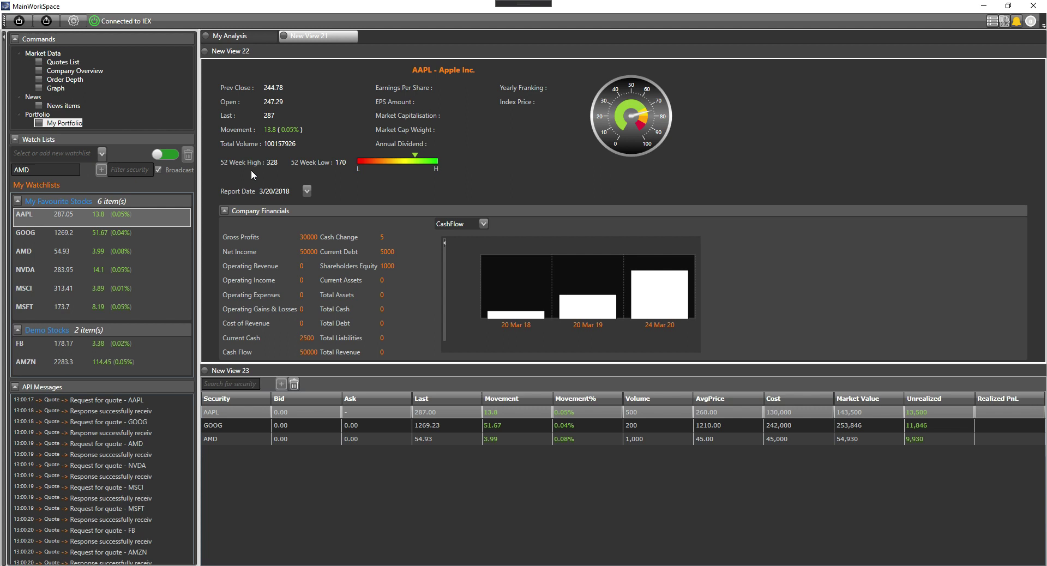
Step: Examine AAPL's 52-week price range and the metrics offered for the company financials chart
mouse_move(316, 163)
mouse_move(377, 165)
click(483, 224)
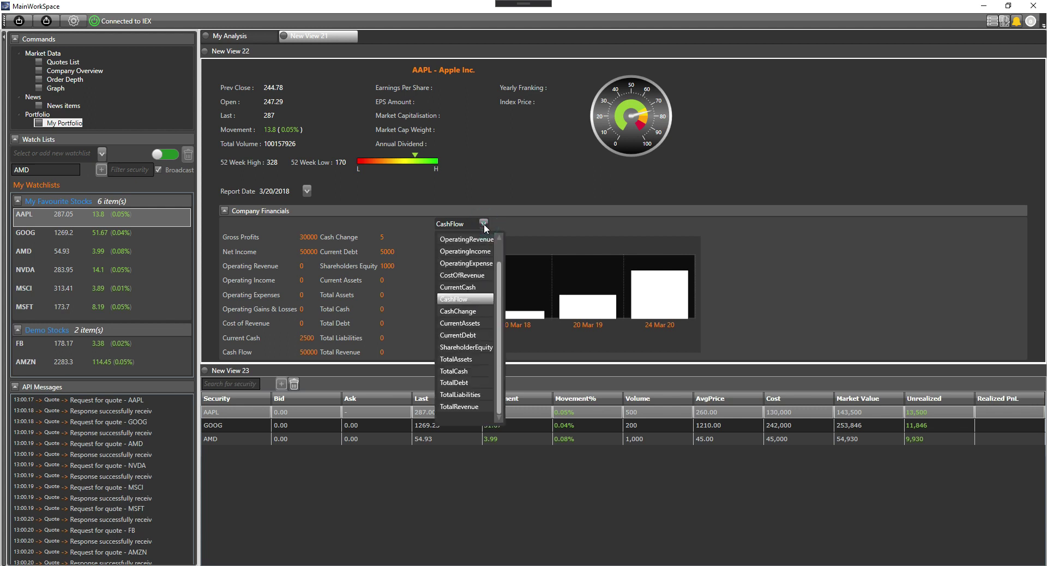
click(546, 230)
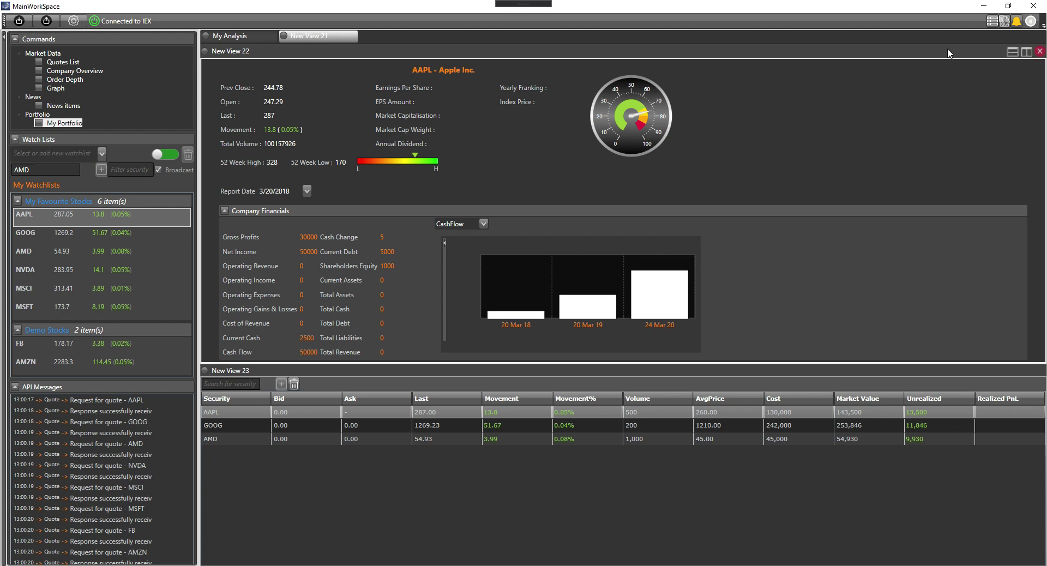
Step: View the AAPL financial record with report date 3/24/2020 in the financials data and close it
click(1004, 22)
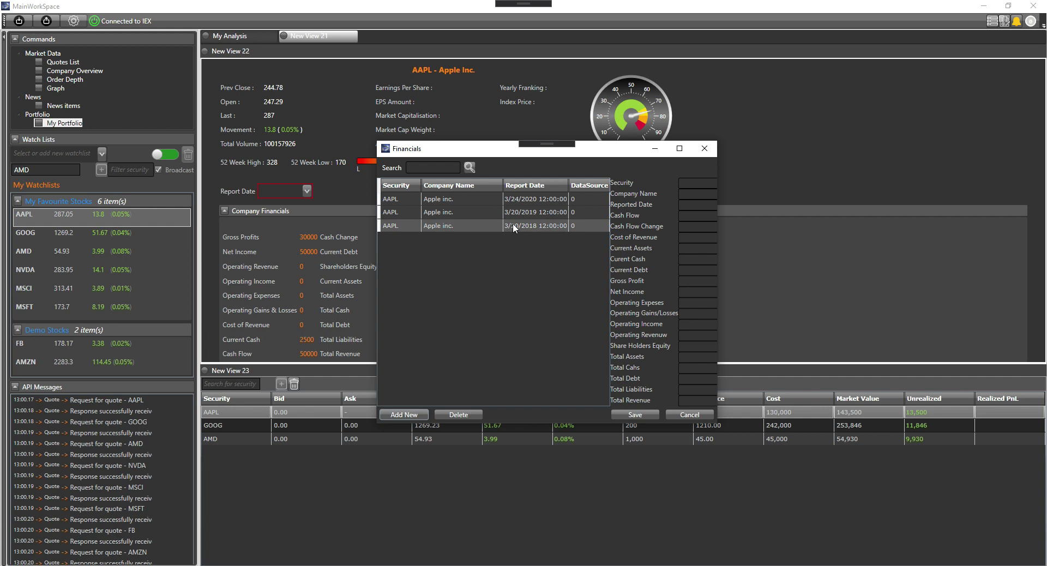
click(453, 197)
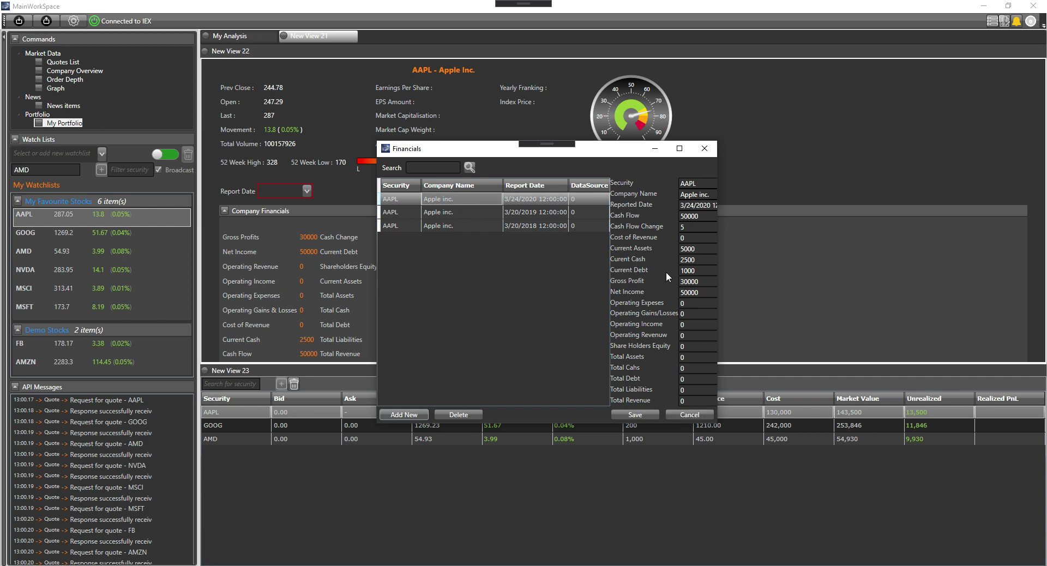
click(706, 149)
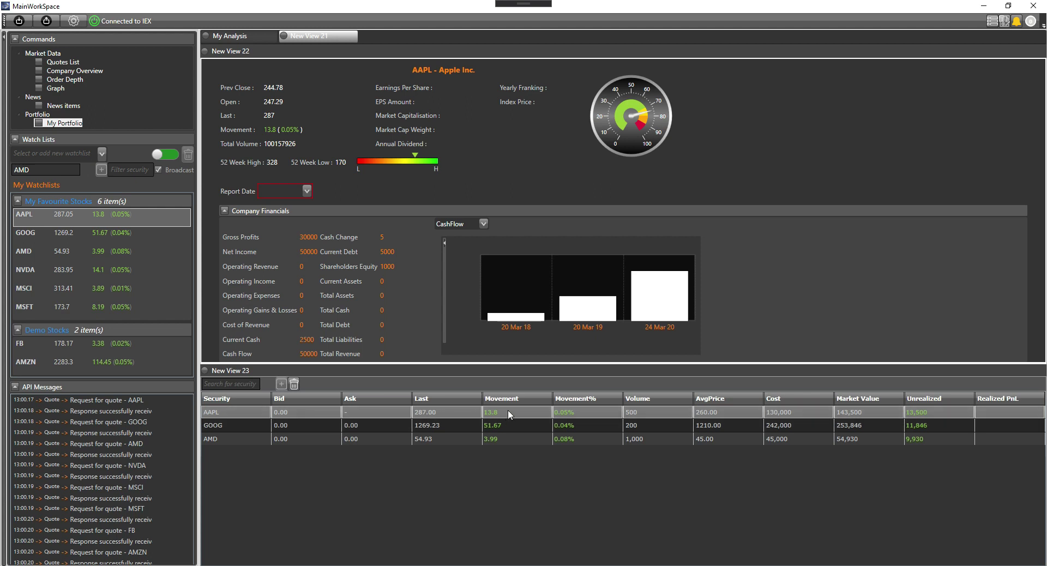
Step: Open the AAPL position's volume and average price for editing in the portfolio, leaving the cells without entering new values
double_click(646, 407)
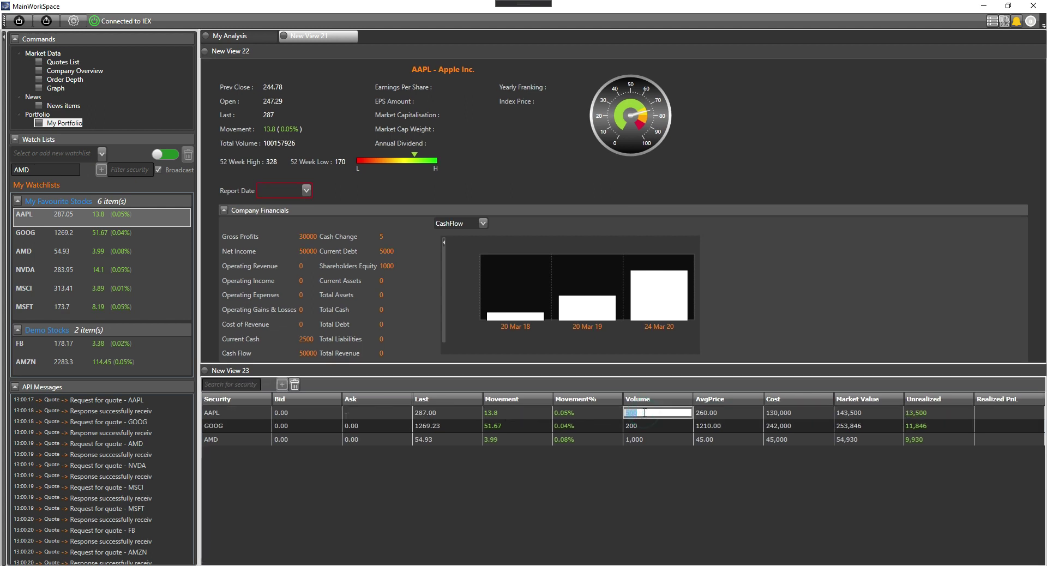
key(Tab)
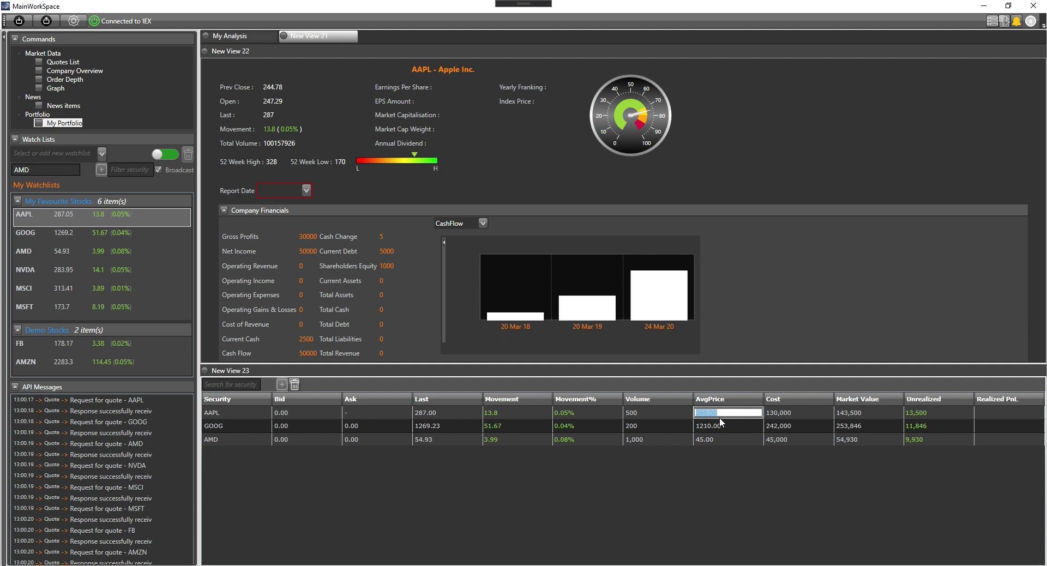
click(788, 417)
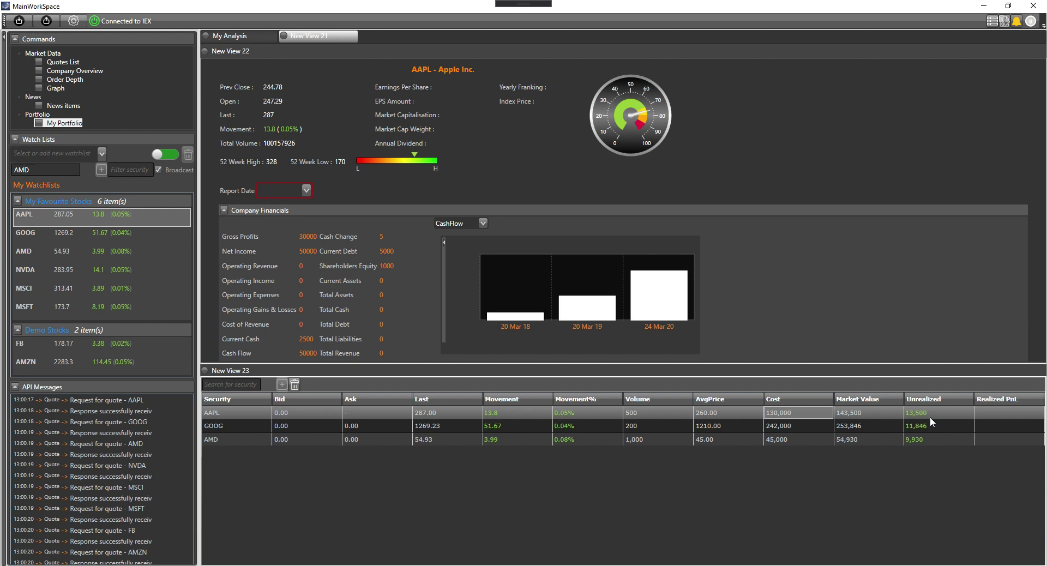
Step: Set the AAPL price alert's expiry date to 15/04/2020, enable the alert, and save and close the alert configuration
mouse_move(1008, 46)
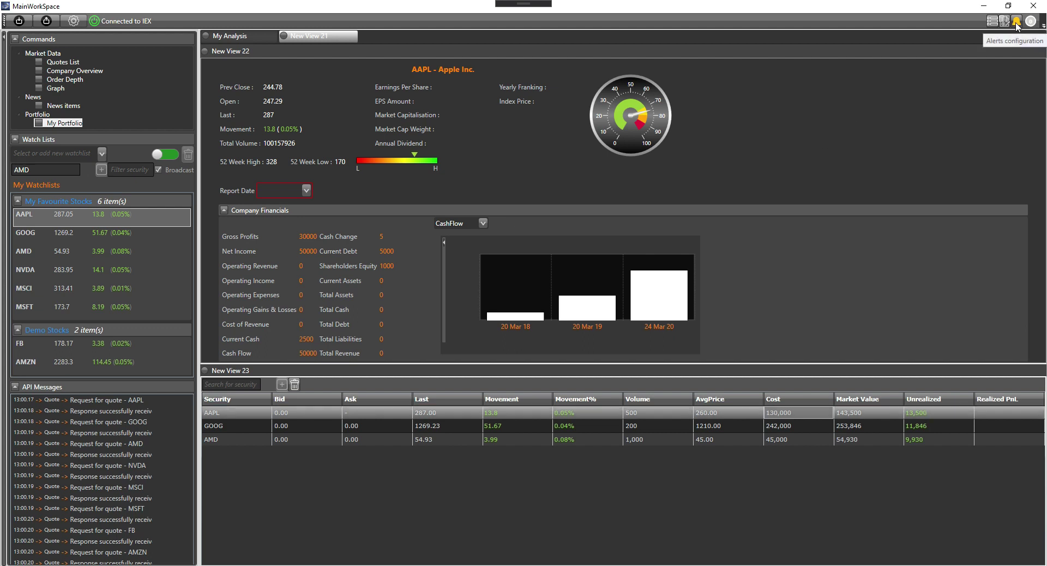
click(1015, 21)
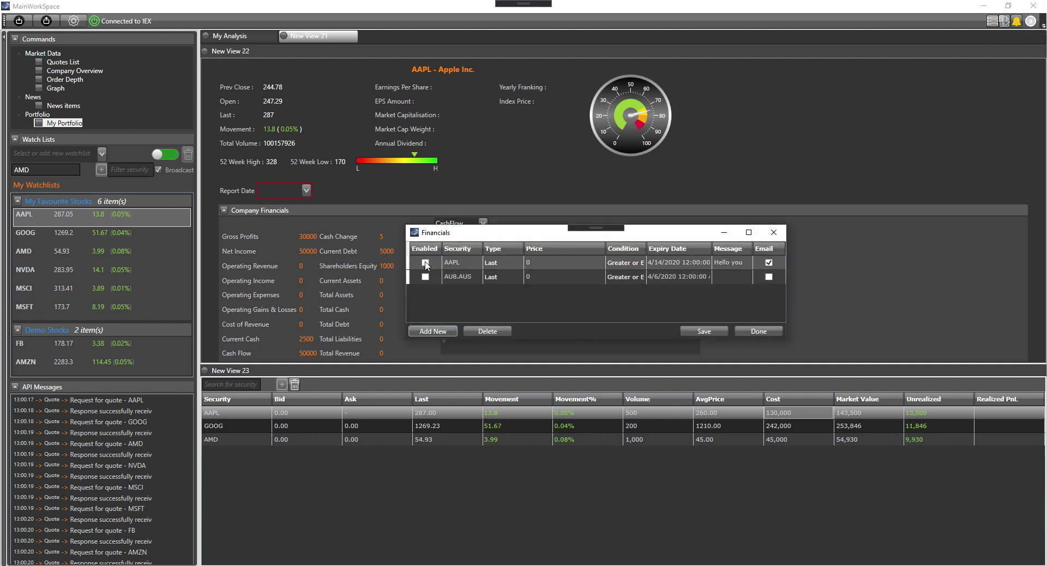
click(666, 264)
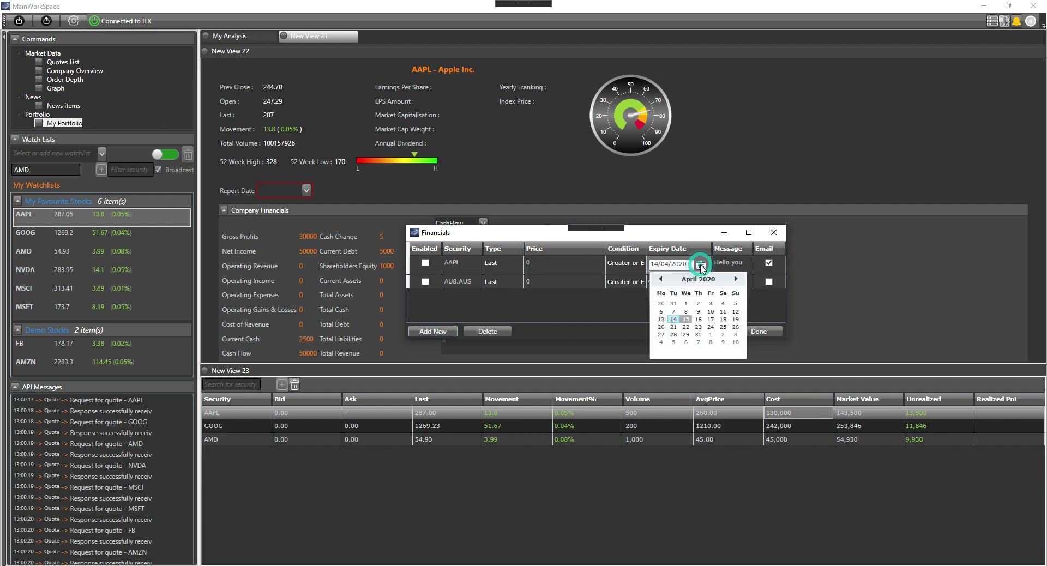
click(686, 319)
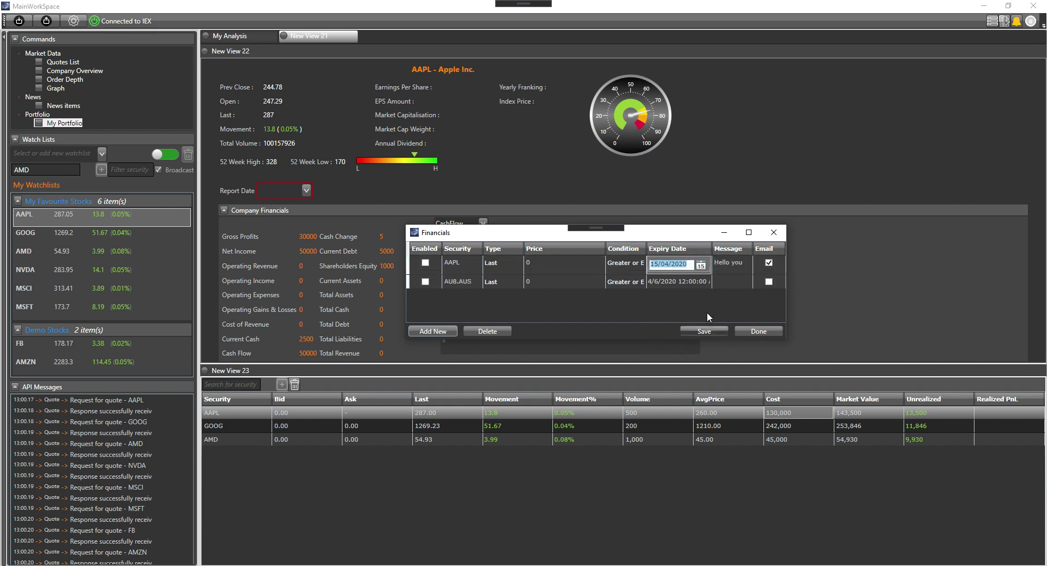
click(426, 263)
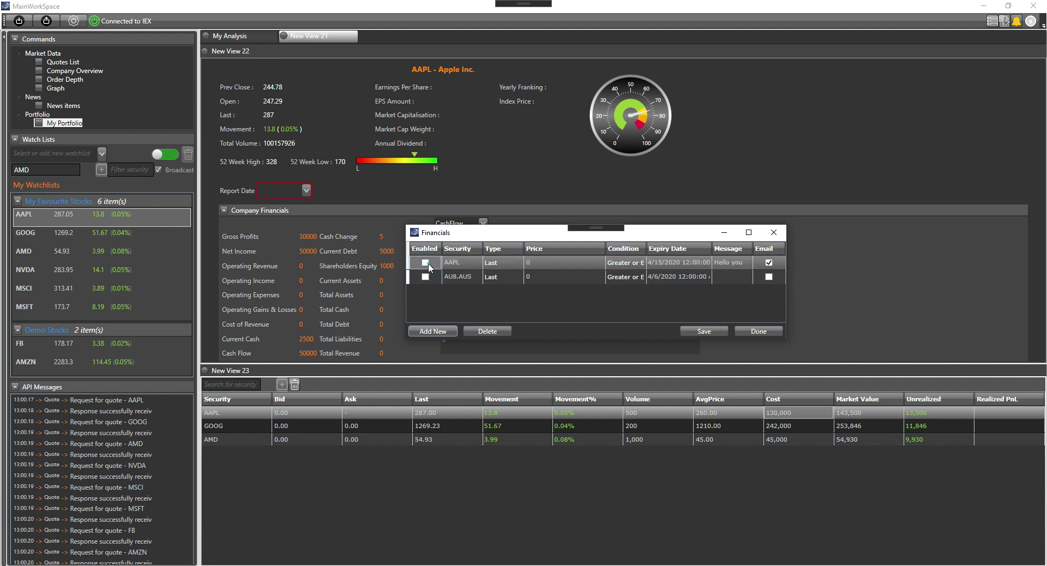
click(685, 331)
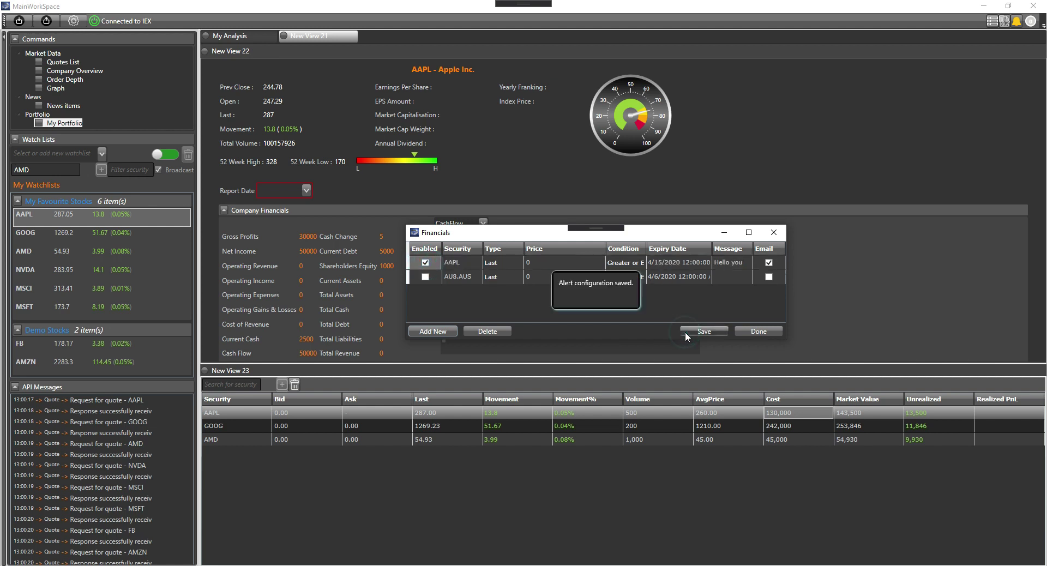
click(606, 298)
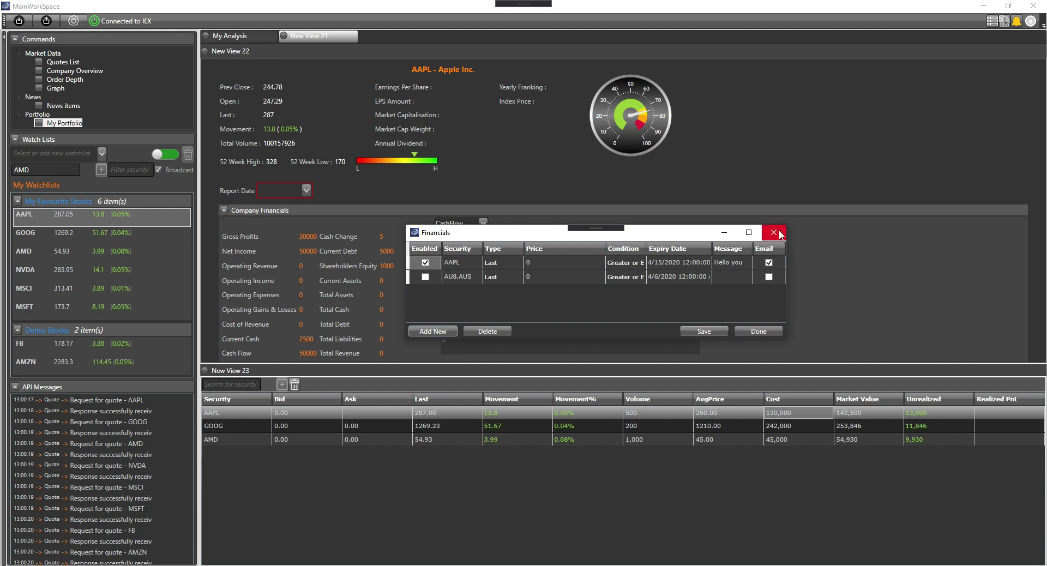
click(755, 337)
mouse_move(69, 225)
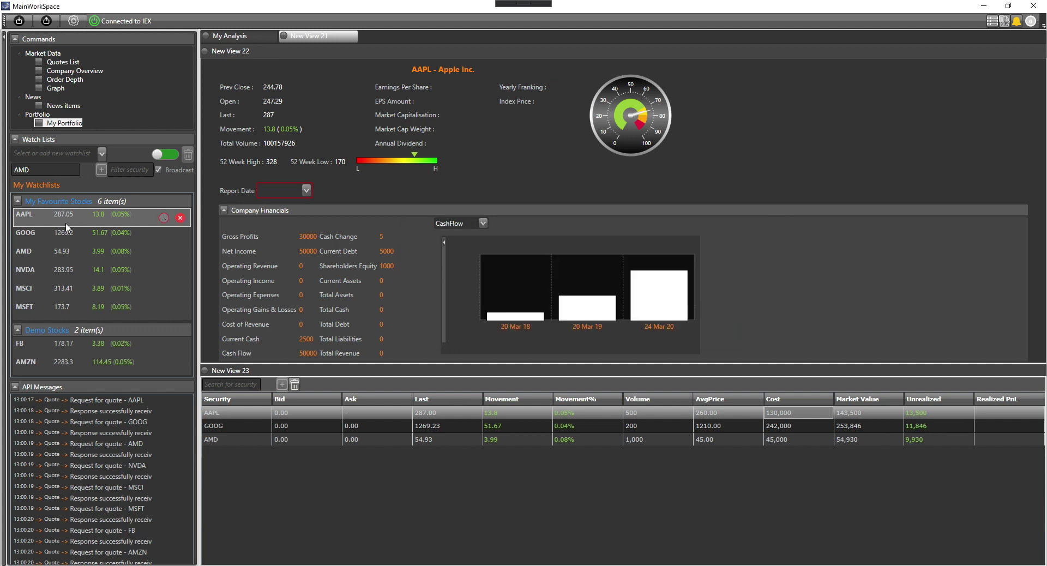
click(164, 219)
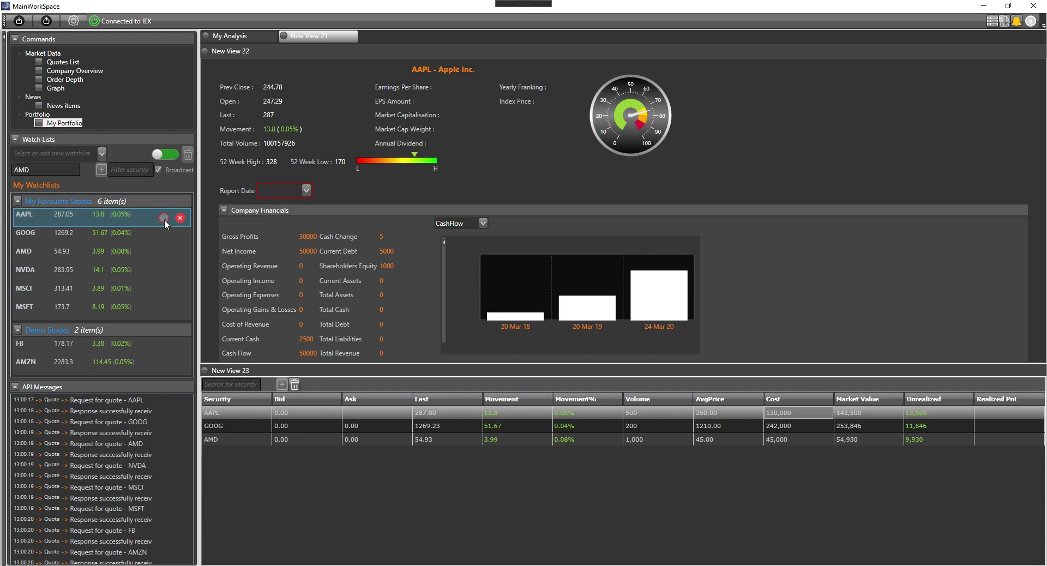